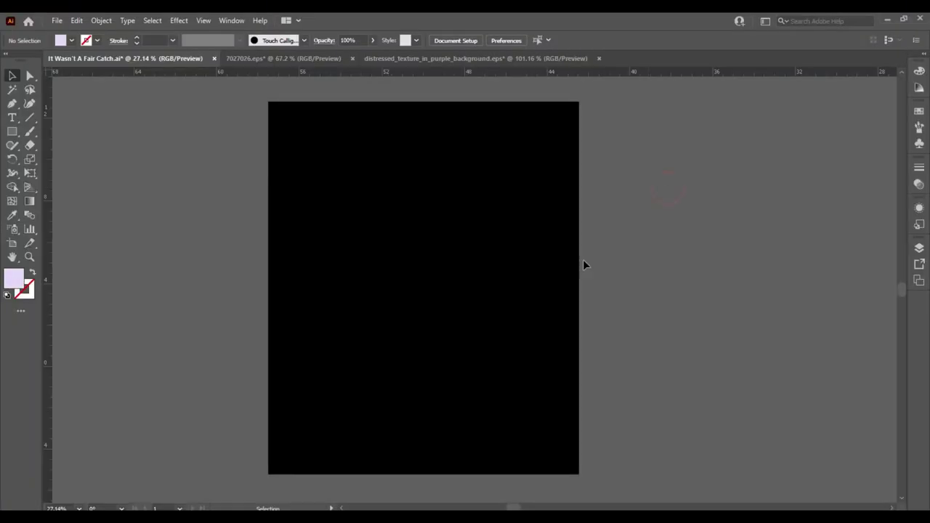
Paste the headline 'It wasn't a fair catch' and delete the stray glyphs after Catch.
key(ctrl+v)
mouse_move(494, 302)
mouse_down()
mouse_move(699, 250)
mouse_move(836, 288)
mouse_up()
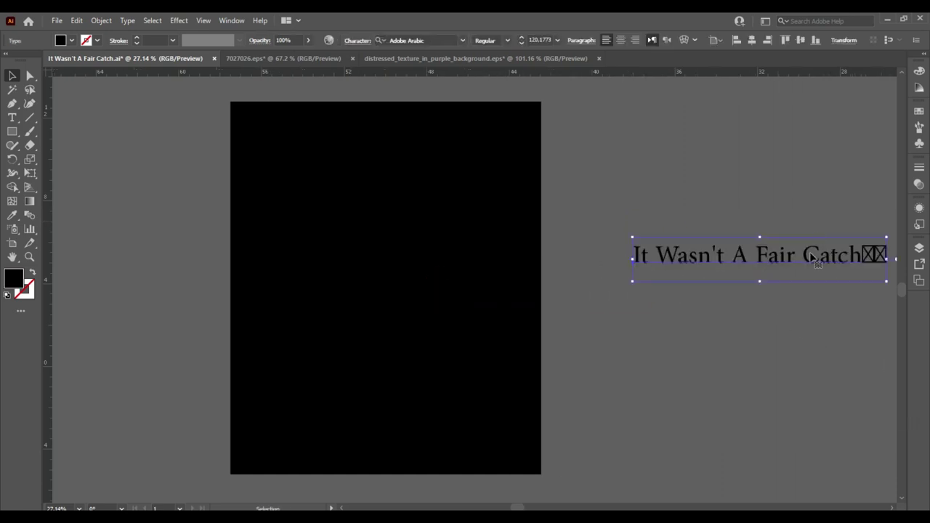
double_click(829, 255)
drag(814, 255, 851, 254)
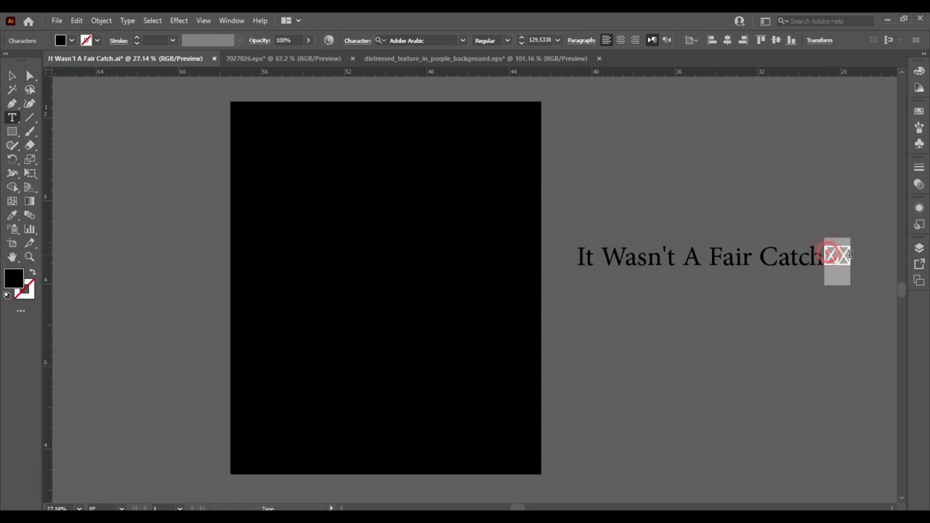
key(BackSpace)
click(12, 75)
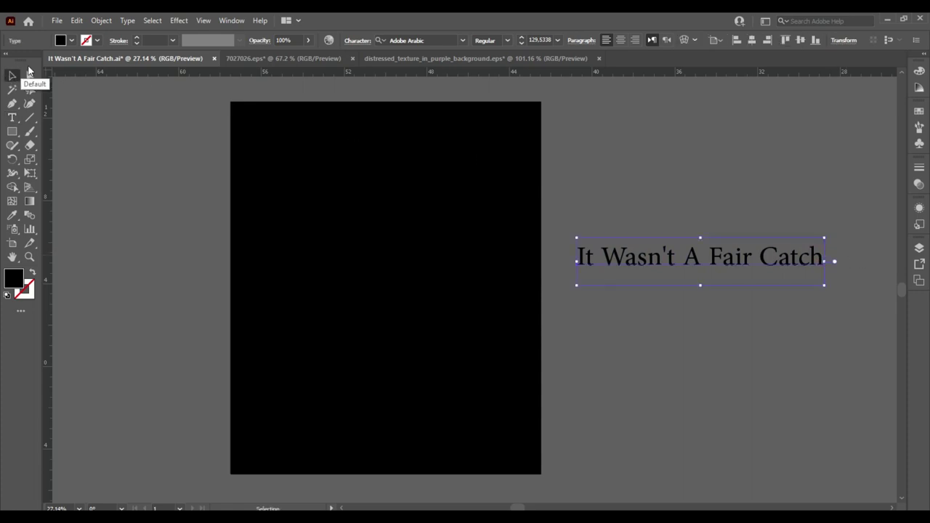
Make the headline UPPERCASE, fill it white, and move it to the artboard's top.
click(127, 20)
click(346, 200)
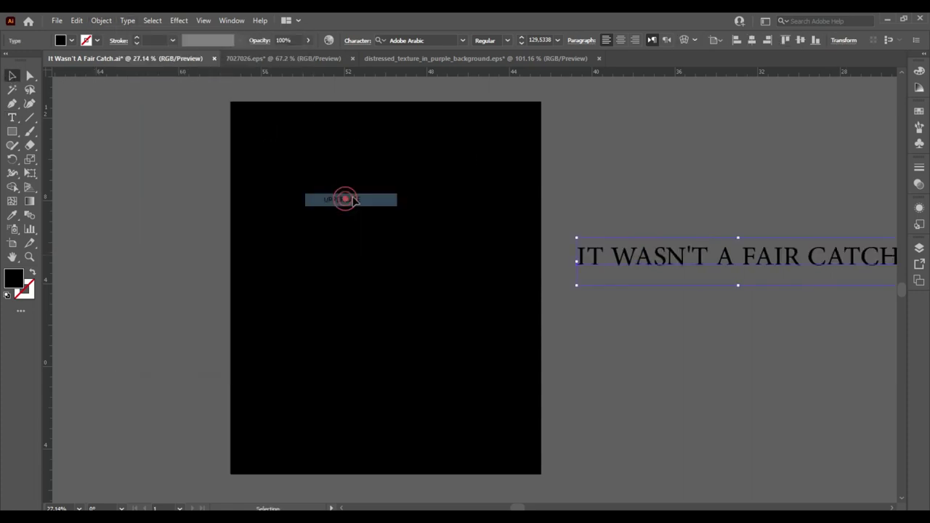
click(918, 110)
click(782, 149)
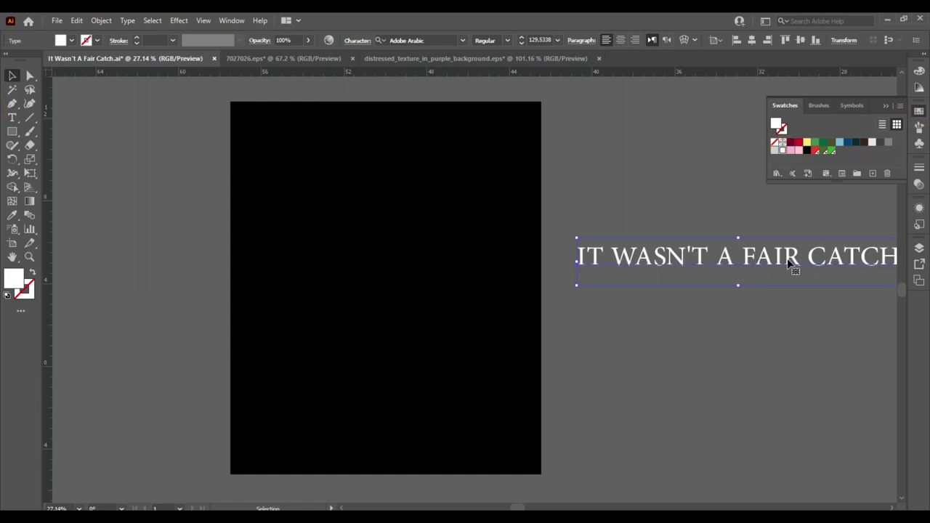
drag(792, 266, 450, 155)
click(750, 177)
click(885, 106)
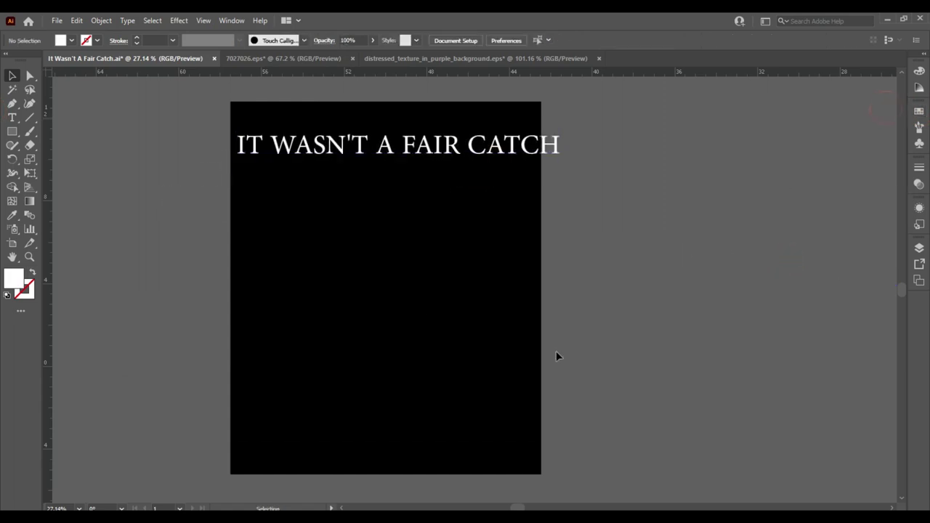
drag(427, 272, 264, 259)
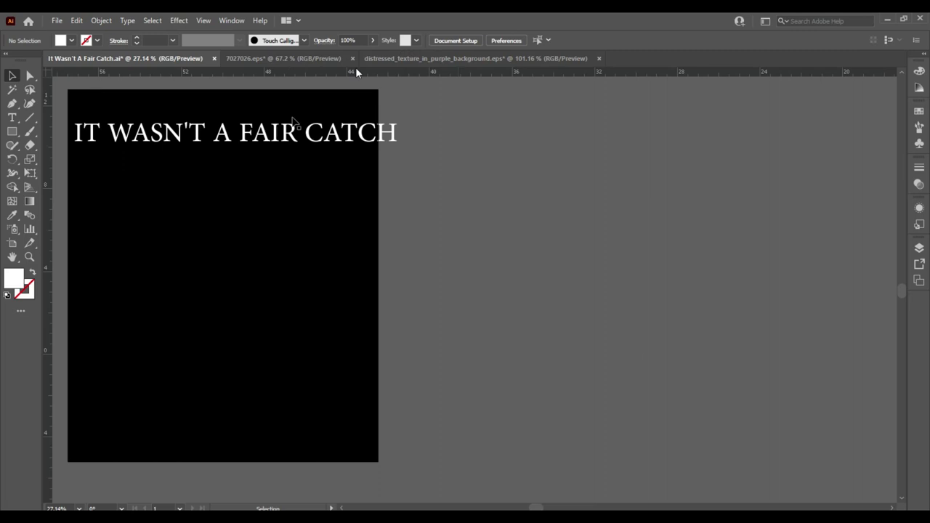
click(324, 133)
Set the headline in Acumin Variable Concept ExtraCondensed Black, then enlarge and reposition it on the artboard.
click(462, 40)
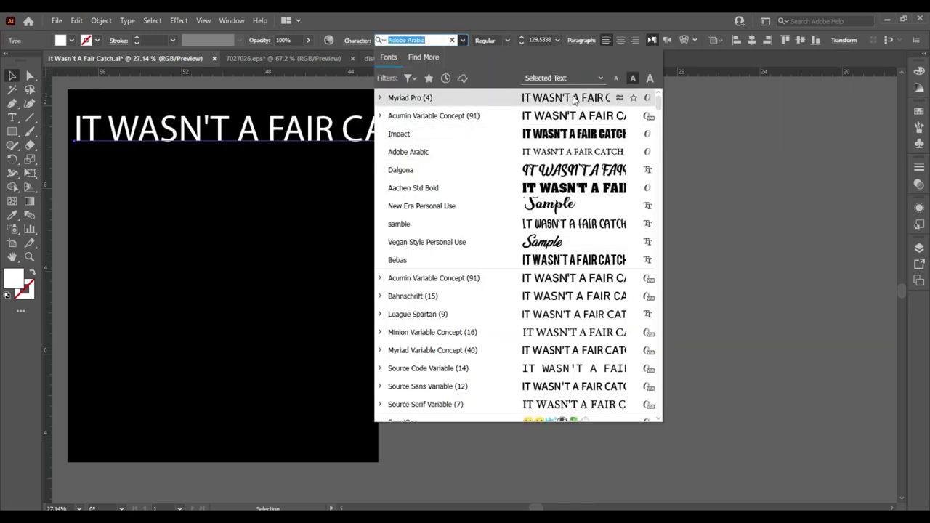
click(380, 116)
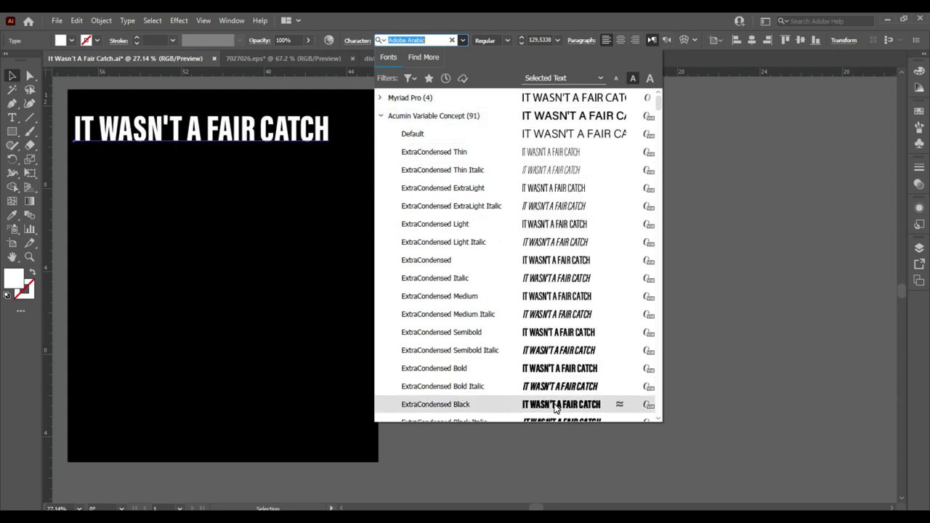
click(556, 405)
drag(185, 187, 371, 184)
drag(427, 140, 436, 169)
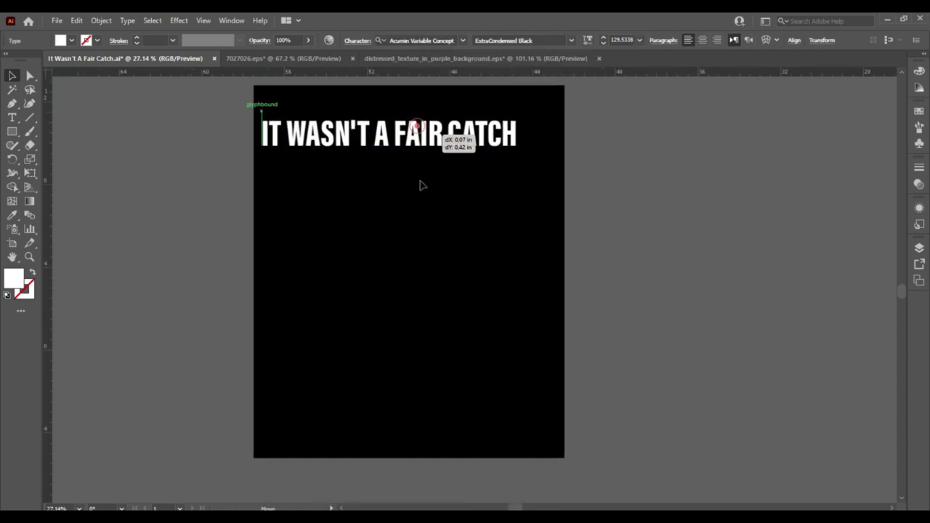
drag(527, 181, 568, 185)
mouse_move(391, 182)
mouse_down()
mouse_move(356, 169)
mouse_move(369, 305)
mouse_up()
Trim the four copies down to IT, WASN'T, A FAIR and CATCH.
key(t)
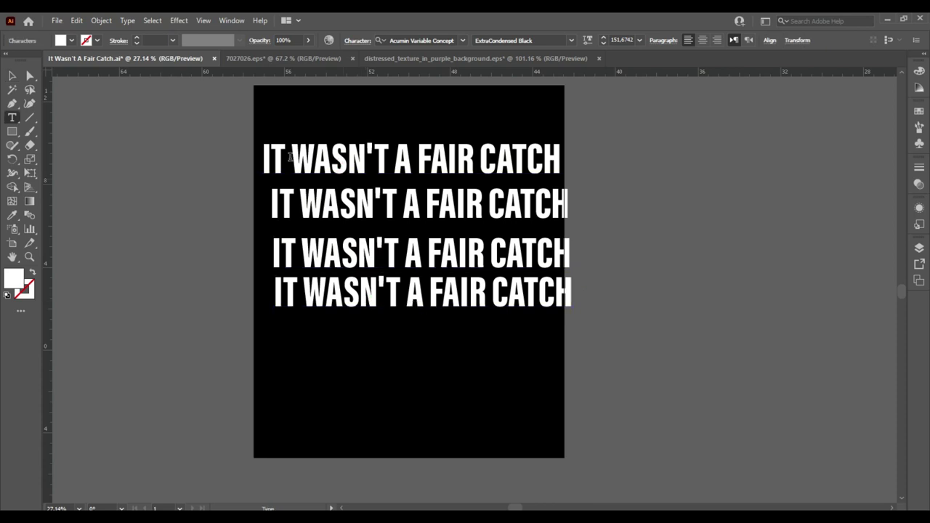
drag(291, 156, 578, 156)
key(BackSpace)
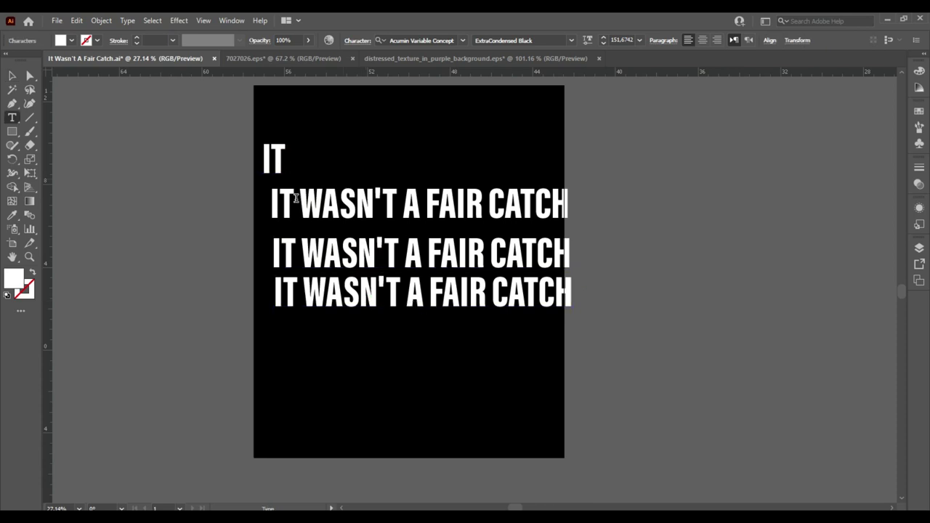
drag(295, 197, 269, 199)
key(BackSpace)
drag(372, 197, 542, 199)
key(BackSpace)
drag(401, 253, 272, 254)
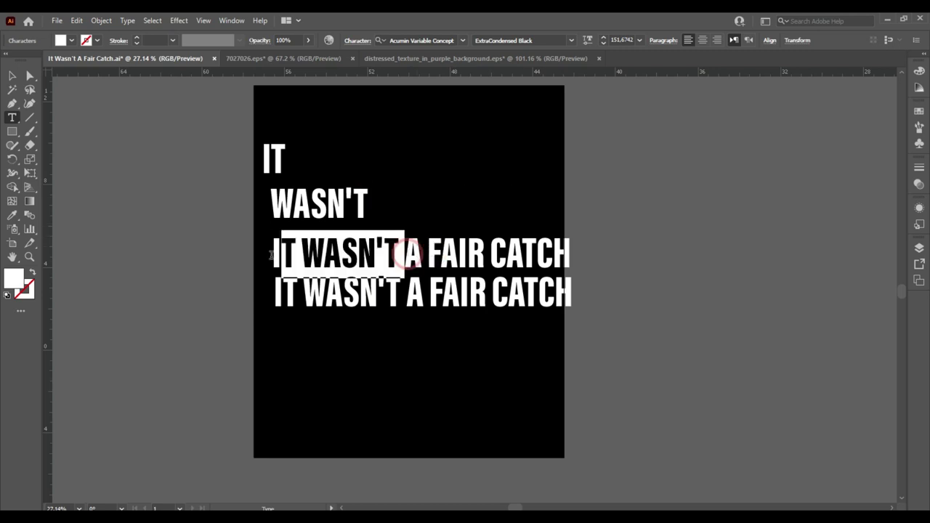
key(BackSpace)
drag(353, 252, 469, 267)
key(BackSpace)
drag(491, 297, 267, 296)
key(BackSpace)
key(Escape)
Left-align the four lines under each other and enlarge them together.
drag(284, 167, 311, 149)
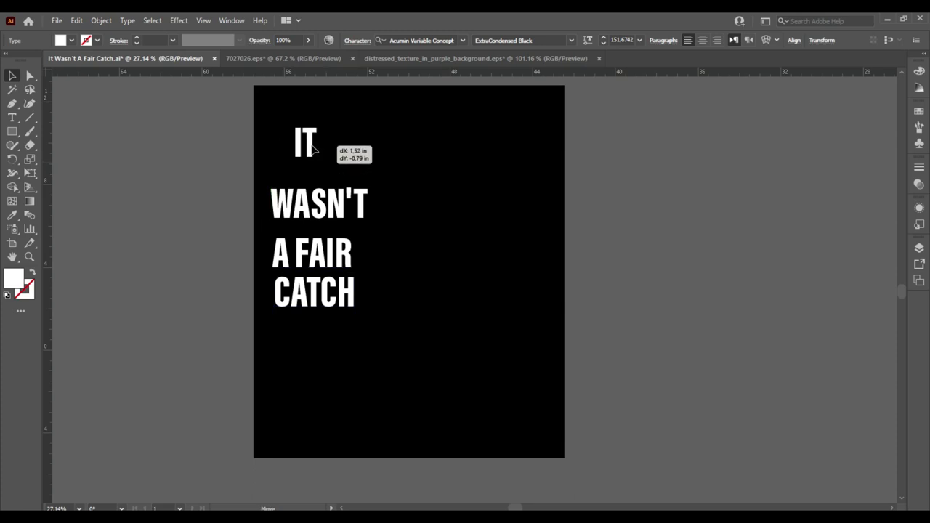
drag(311, 207, 332, 188)
drag(336, 259, 356, 236)
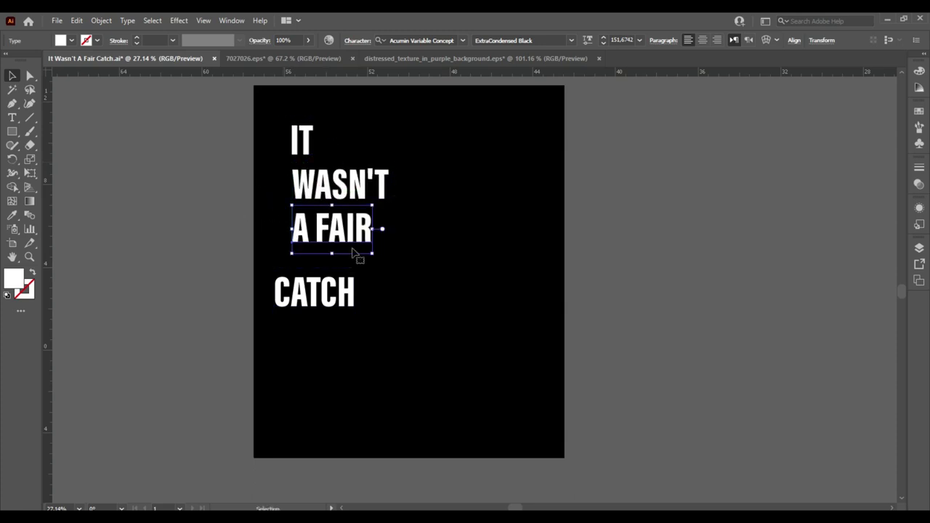
drag(338, 303, 356, 285)
mouse_move(283, 112)
mouse_down()
mouse_move(388, 314)
mouse_move(498, 449)
mouse_up()
Move WASN'T, A FAIR and CATCH up into a tighter stack.
click(521, 385)
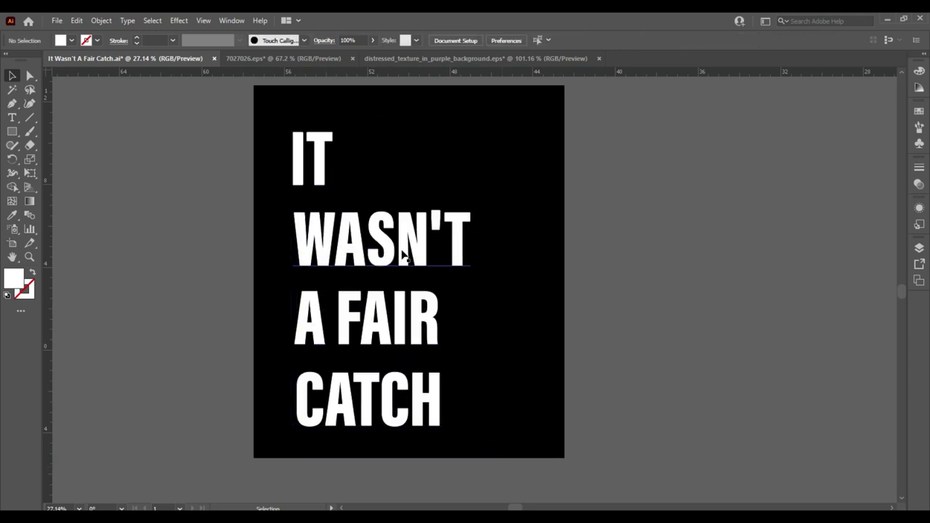
drag(405, 249, 405, 240)
drag(390, 330, 388, 307)
mouse_move(392, 420)
mouse_down()
mouse_move(393, 378)
mouse_move(436, 424)
mouse_up()
click(505, 350)
Enlarge A FAIR and CATCH to match the width of WASN'T.
click(430, 307)
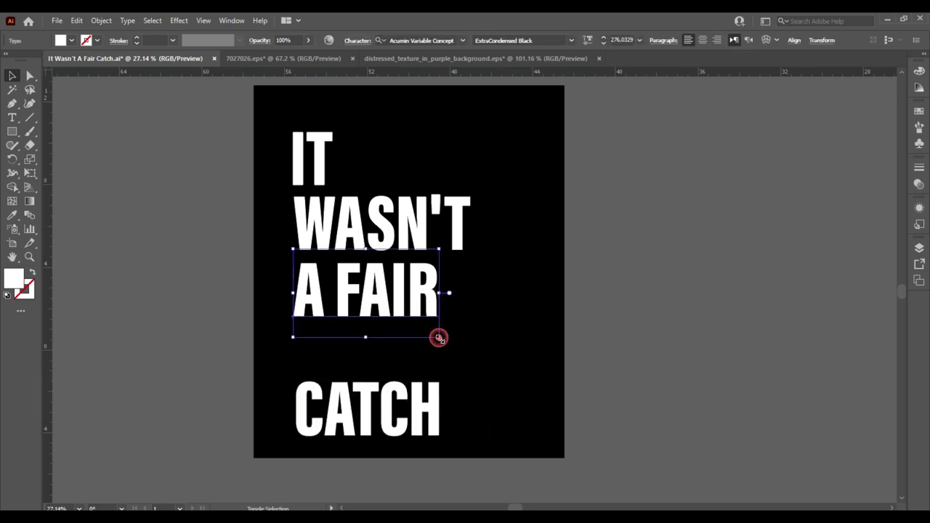
drag(439, 337, 478, 355)
click(473, 409)
drag(430, 407, 433, 371)
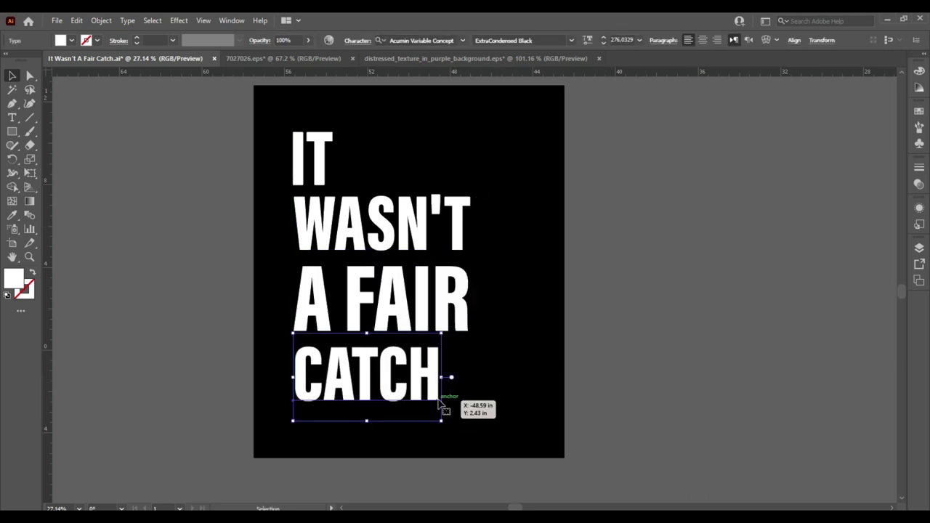
mouse_move(441, 420)
mouse_down()
mouse_move(468, 455)
mouse_move(482, 440)
mouse_up()
click(492, 394)
Make IT taller and nudge it right, then glance at the 7027026.eps glove document.
click(324, 163)
drag(345, 116, 345, 108)
drag(325, 149, 329, 149)
click(487, 138)
drag(500, 107, 270, 442)
click(519, 188)
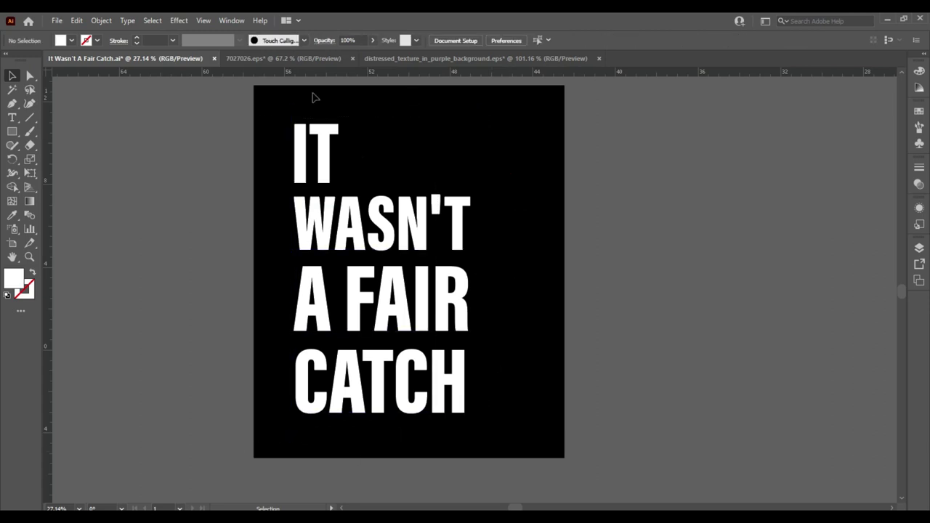
click(294, 58)
click(169, 59)
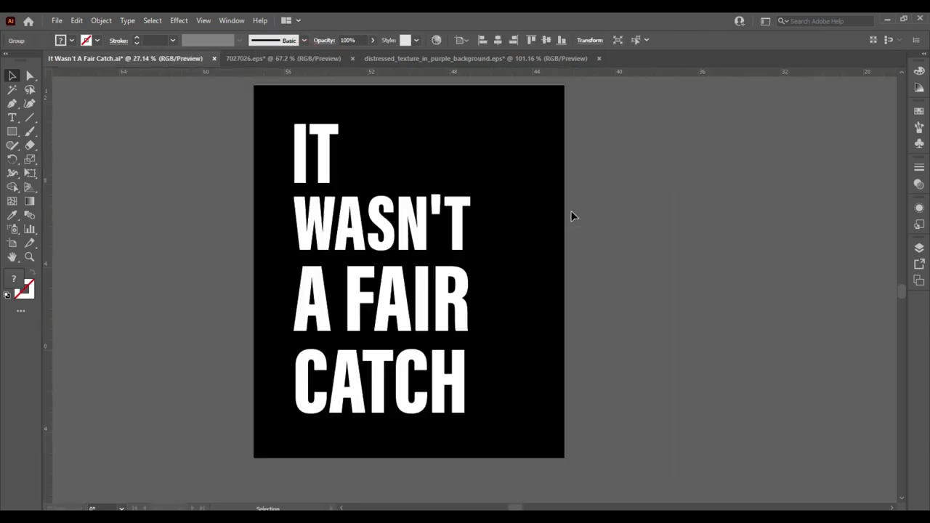
Paste the baseball glove at the top and shift all artwork down and right.
key(ctrl+v)
drag(584, 240, 407, 135)
click(500, 159)
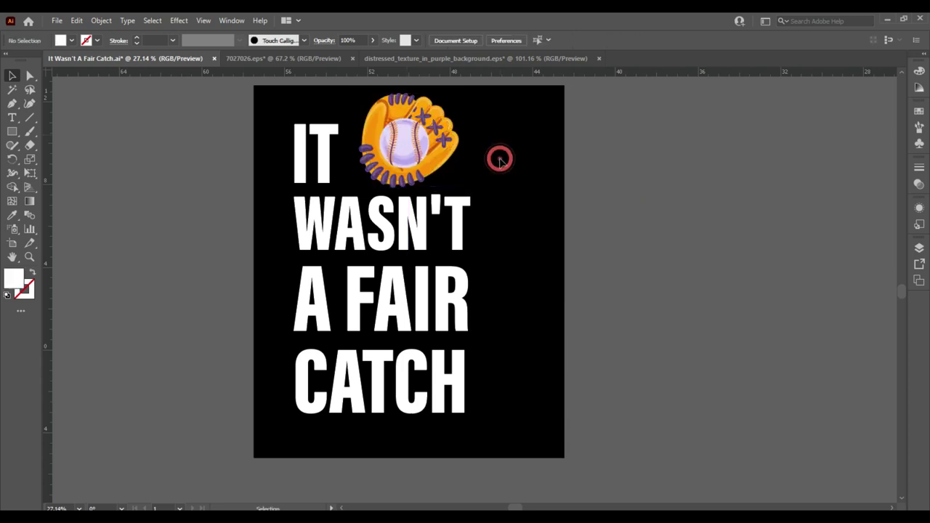
drag(506, 108, 436, 450)
drag(413, 408, 427, 431)
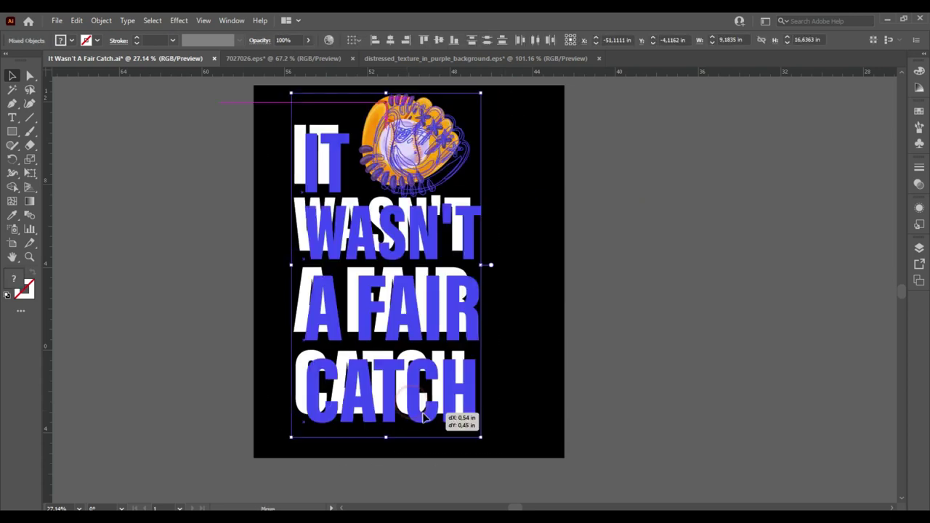
drag(517, 223, 519, 218)
click(521, 199)
Shrink the baseball glove and place it beside the word IT.
click(420, 145)
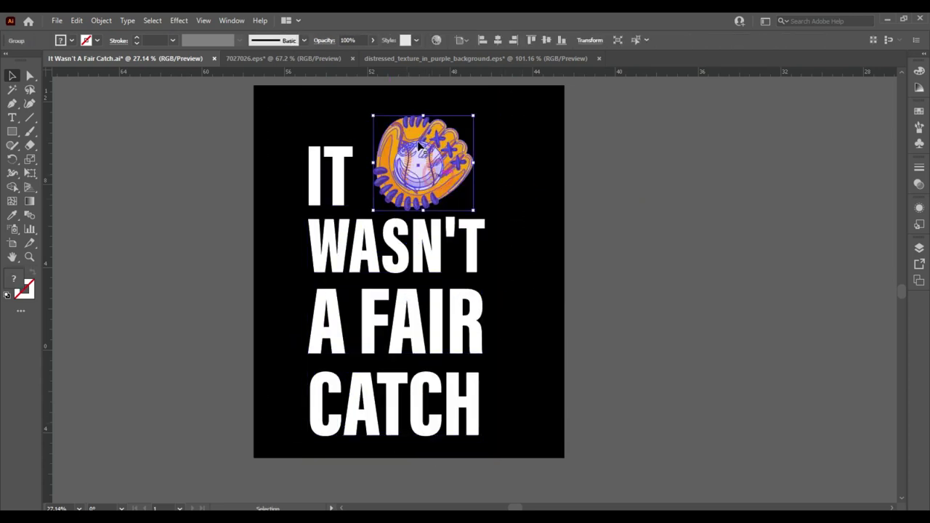
drag(370, 114, 381, 122)
drag(428, 169, 437, 172)
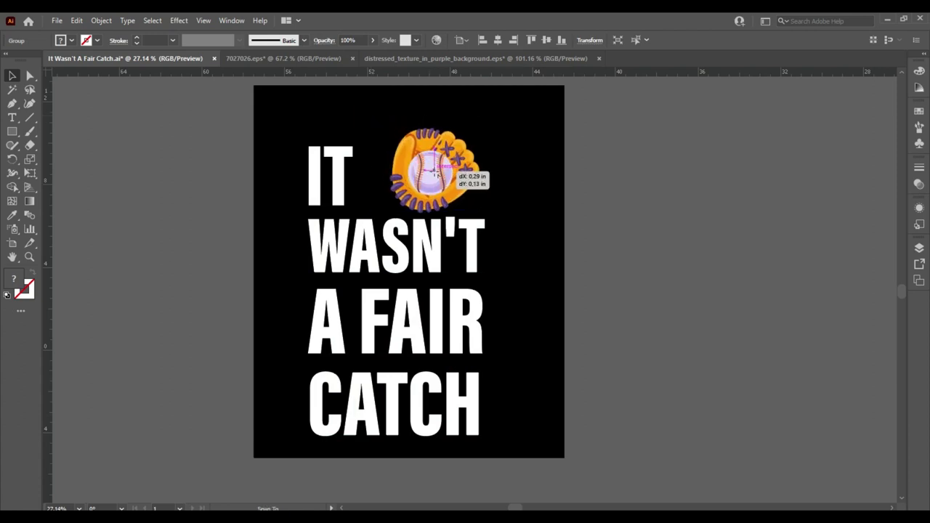
click(542, 187)
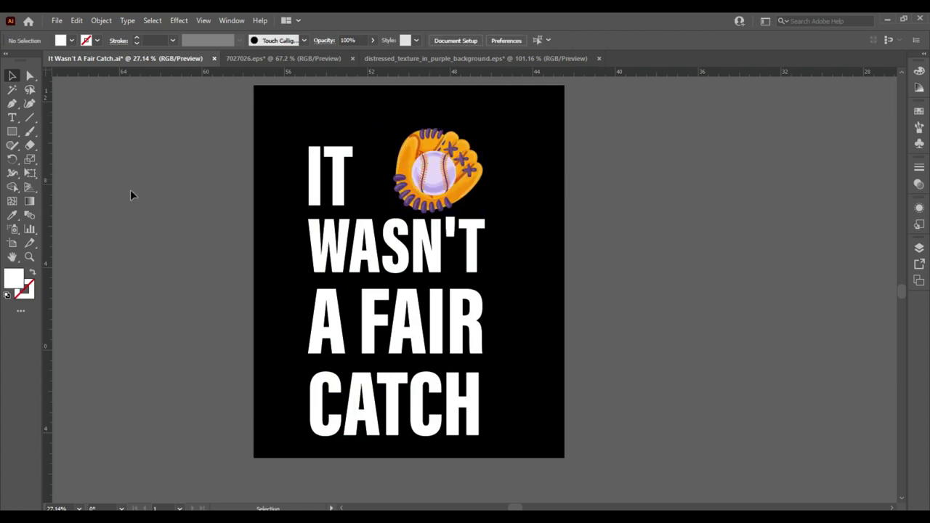
Draw a white leaf-shaped motion mark with the Pen tool near the top right.
click(514, 127)
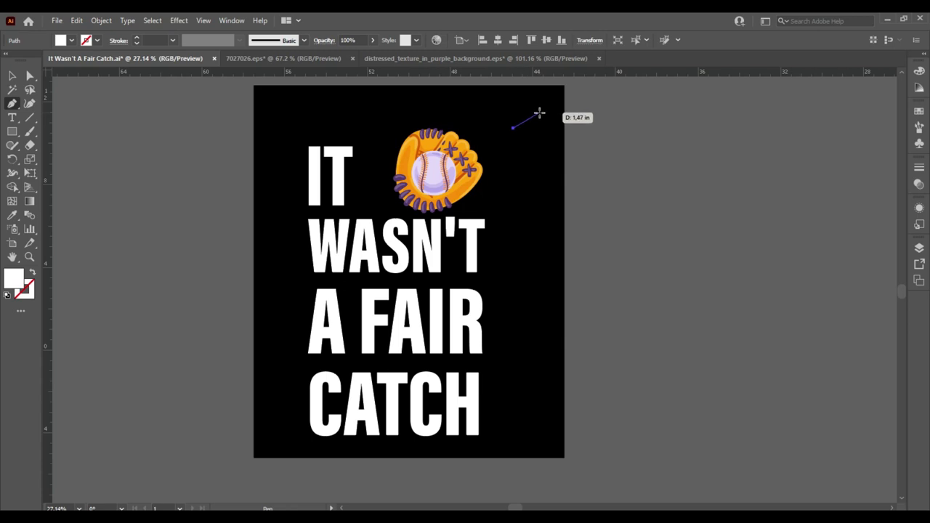
mouse_move(541, 108)
mouse_down()
mouse_move(557, 109)
mouse_move(541, 137)
mouse_up()
key(v)
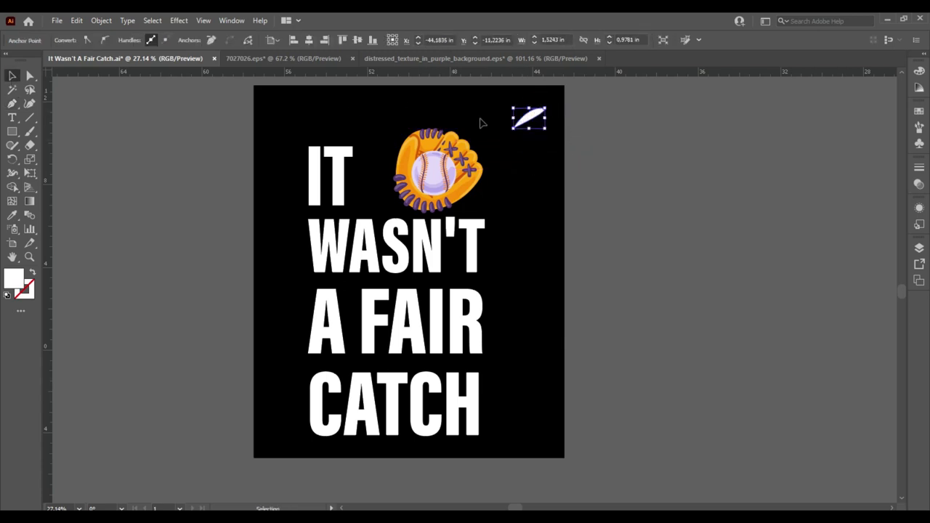
Duplicate the leaf into a rotated three-leaf fan and move it beside the glove.
drag(535, 134, 538, 135)
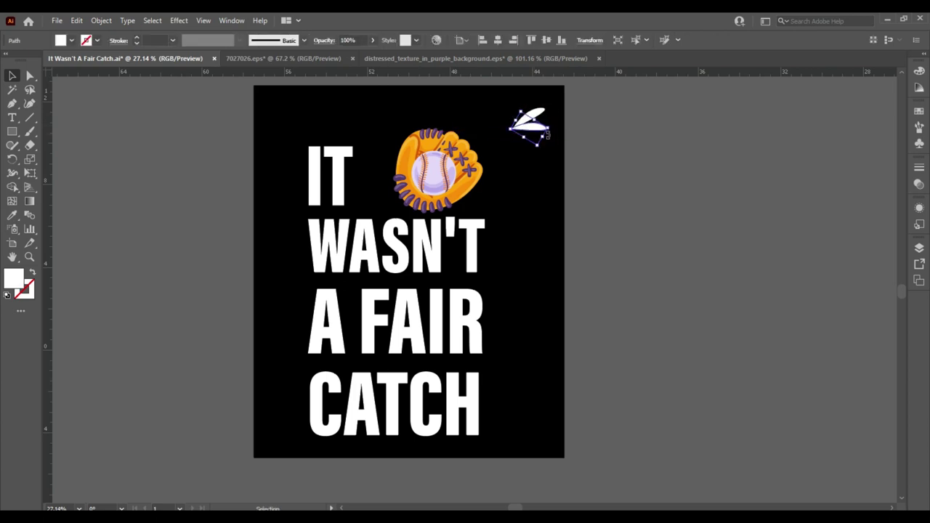
mouse_move(538, 135)
mouse_down()
mouse_move(553, 175)
mouse_move(534, 191)
mouse_up()
click(548, 149)
click(541, 218)
drag(542, 156, 519, 176)
click(531, 291)
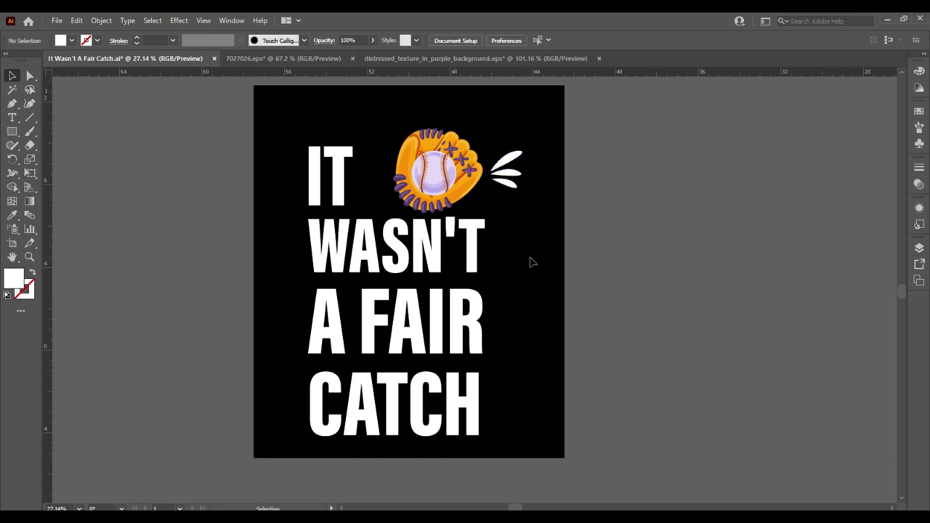
Try sampling the glove's orange into the IT text with the Eyedropper.
double_click(309, 191)
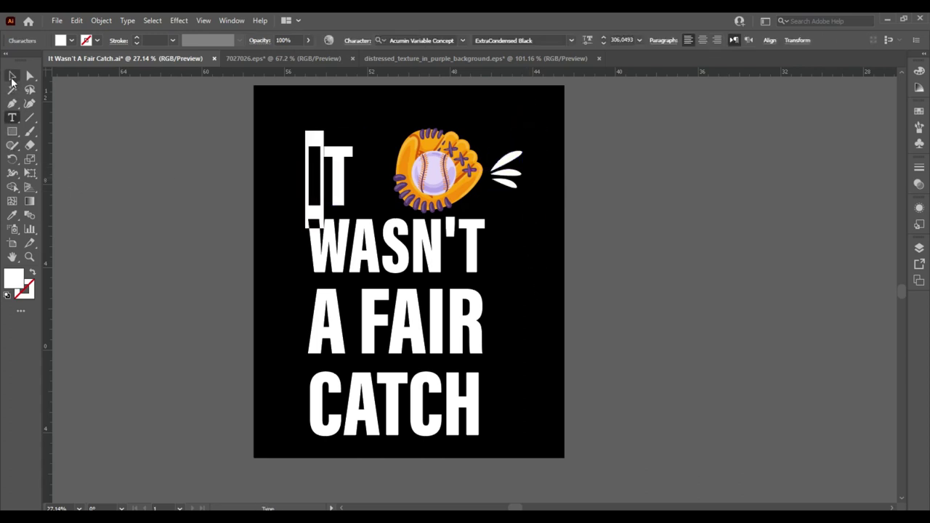
click(417, 151)
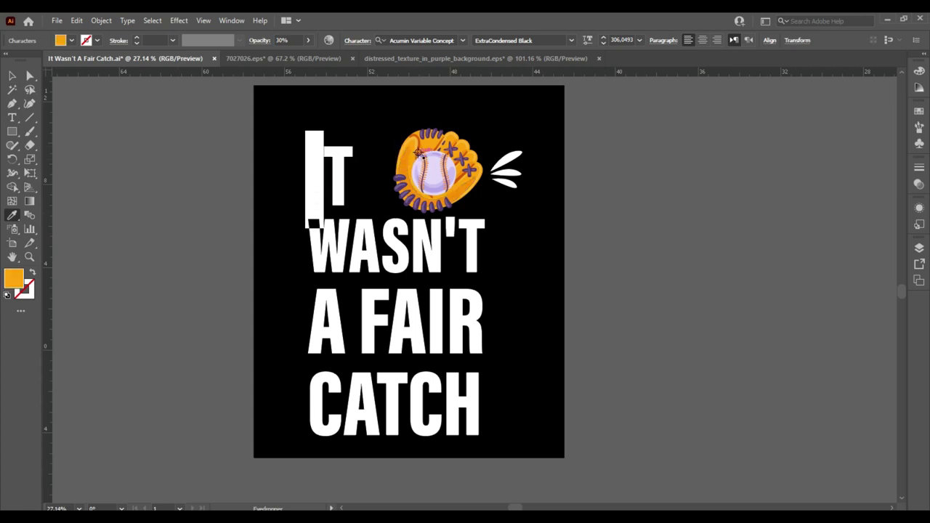
click(408, 152)
key(Escape)
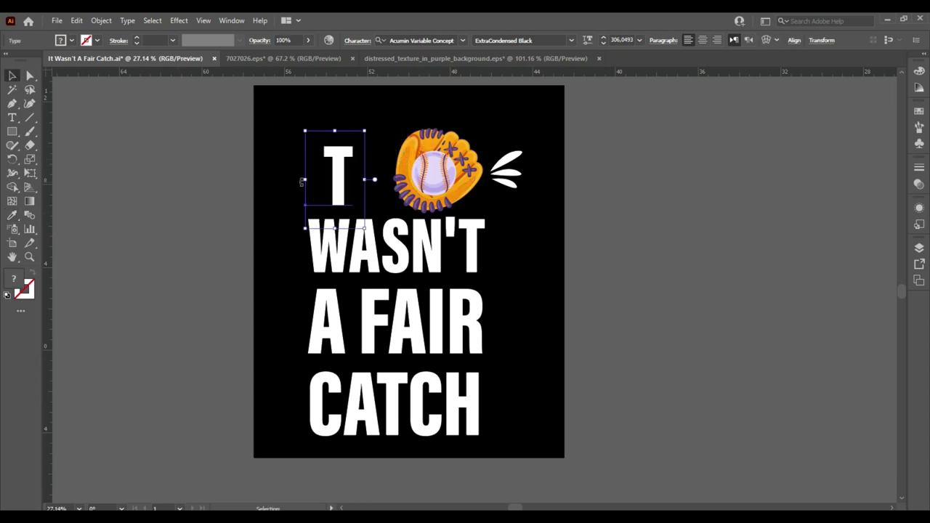
click(284, 185)
click(313, 185)
Colour the letter I in IT with the glove's orange.
double_click(340, 174)
drag(339, 172, 302, 175)
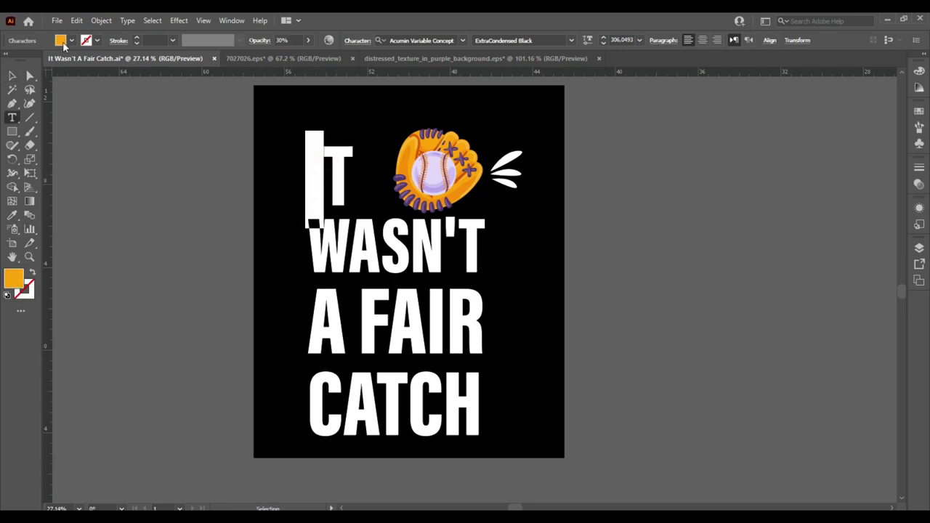
click(920, 112)
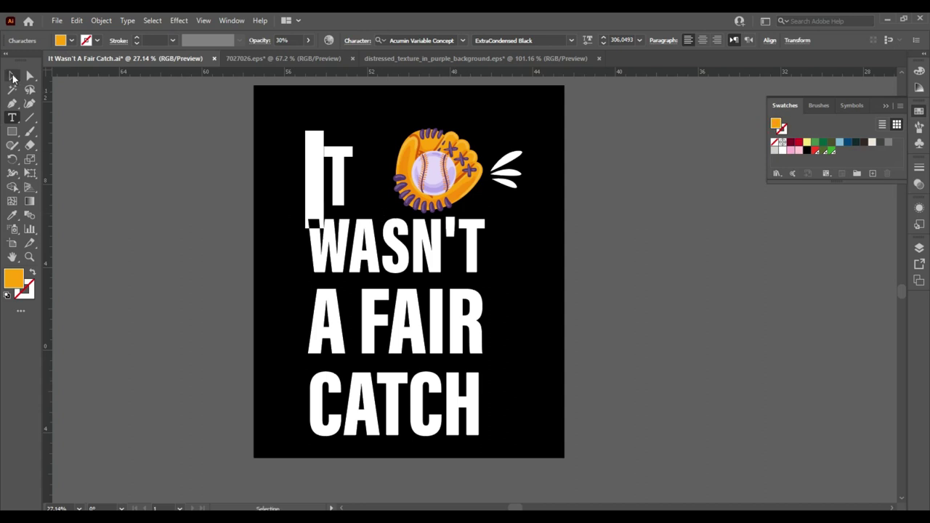
click(12, 76)
double_click(319, 181)
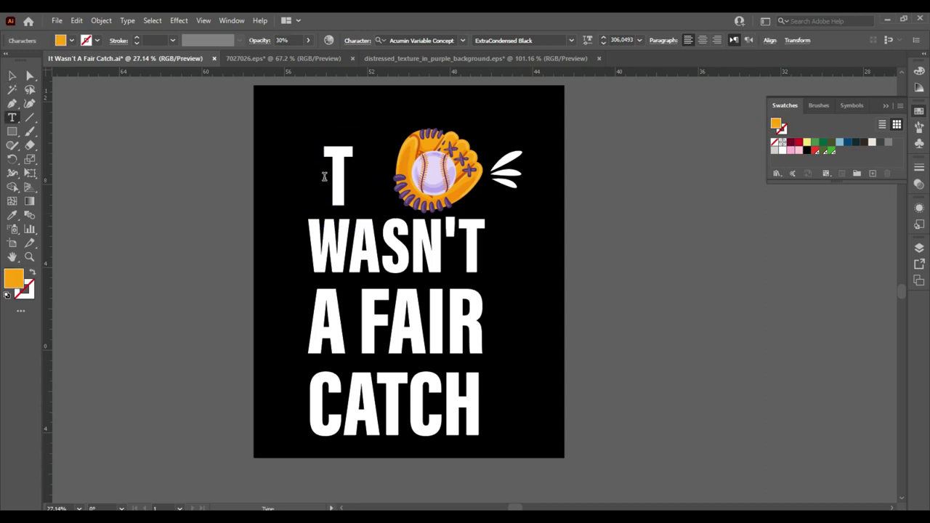
click(478, 178)
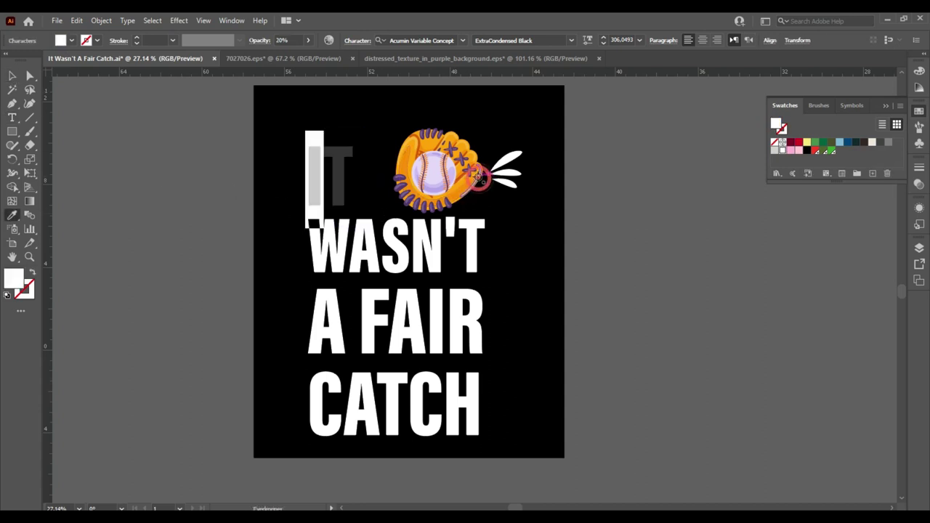
click(464, 182)
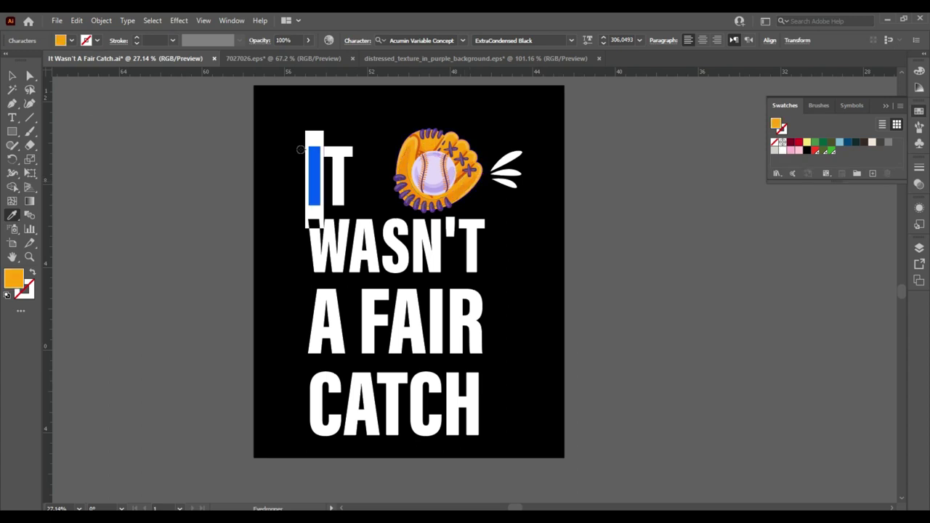
click(13, 76)
Colour the initials W and A orange by sampling the orange I.
click(569, 201)
key(t)
click(325, 238)
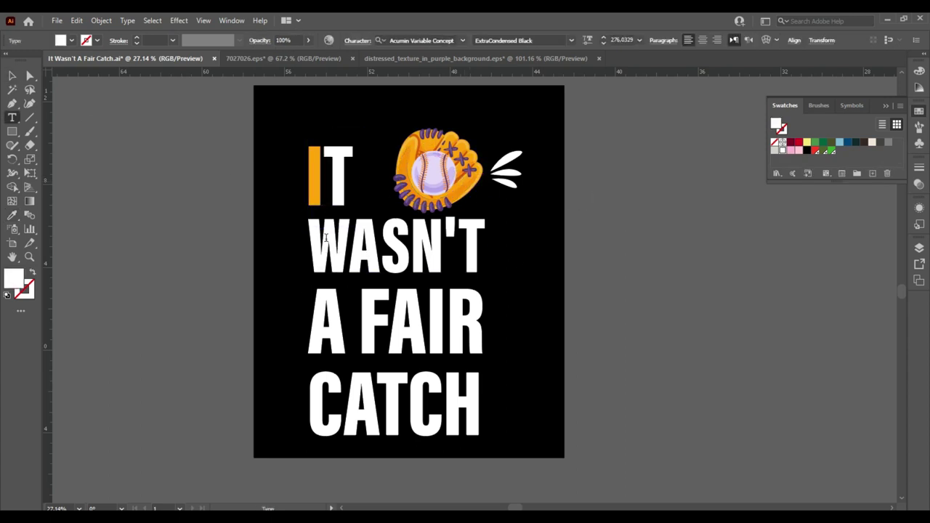
drag(325, 239, 308, 240)
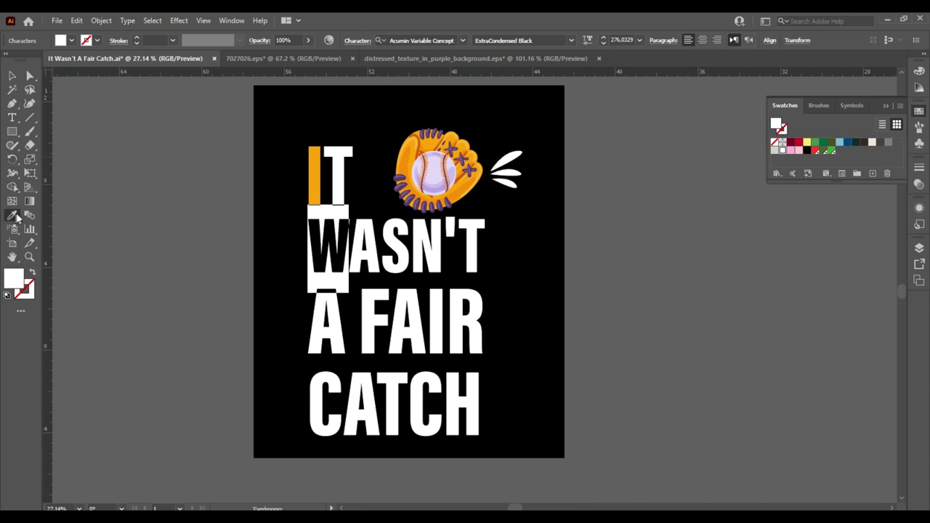
click(314, 180)
key(Escape)
click(151, 160)
key(t)
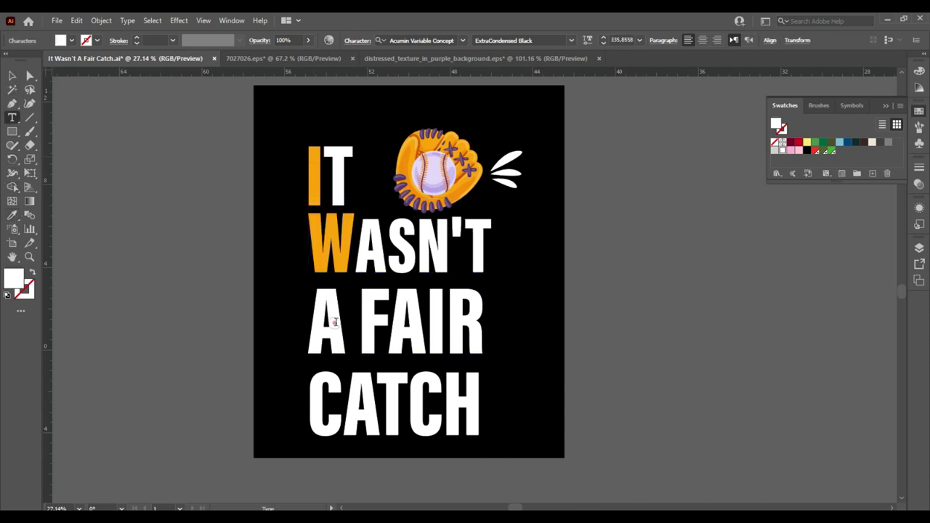
drag(347, 327, 308, 326)
click(314, 179)
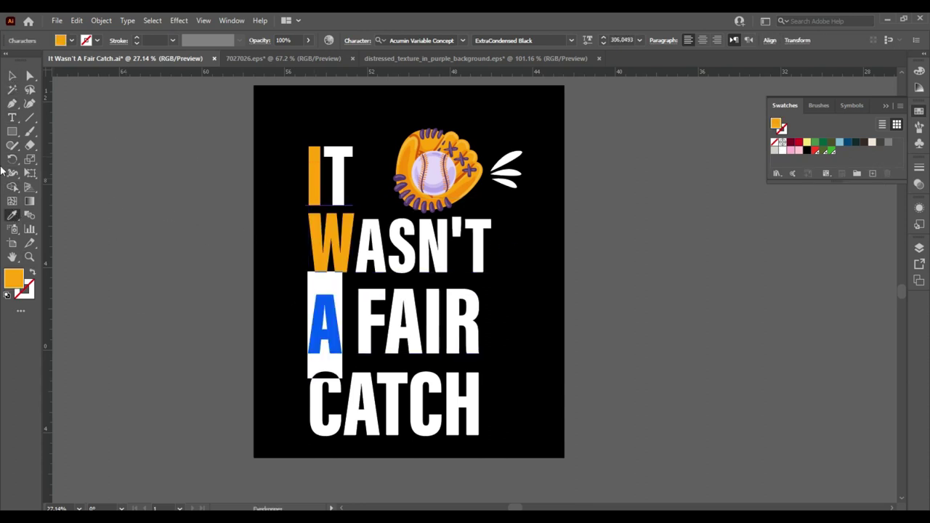
key(Escape)
click(151, 152)
Colour the C in CATCH orange, then clear the selection.
key(t)
drag(329, 392, 288, 386)
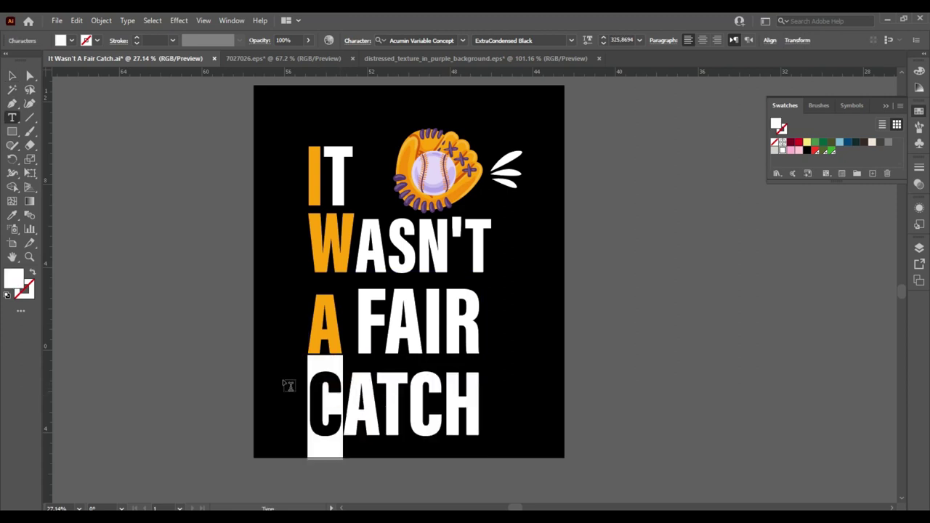
click(325, 252)
key(Escape)
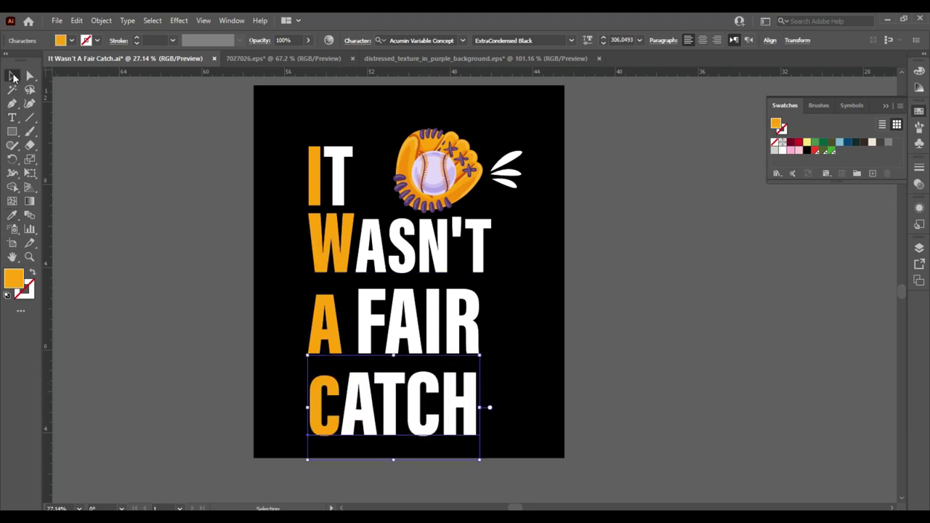
key(ctrl+shift+a)
click(411, 331)
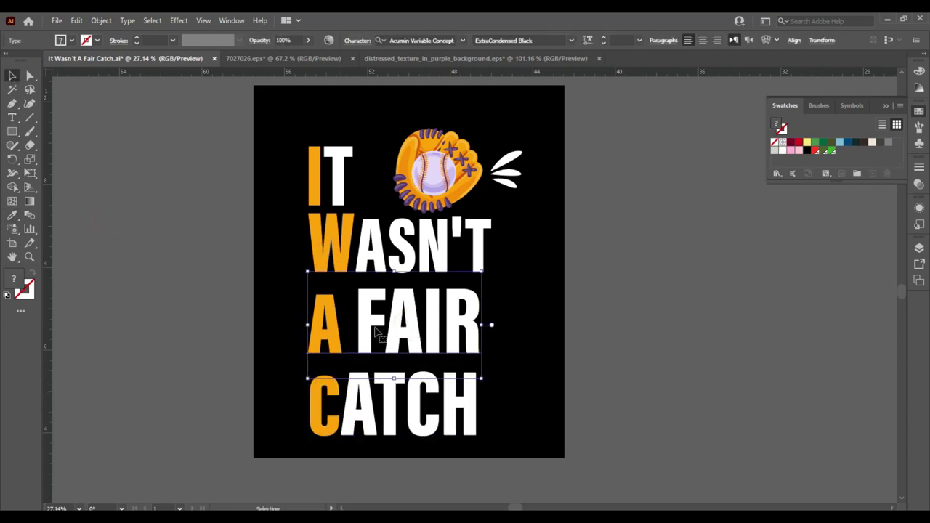
Set the word FAIR to white so only the A stays orange.
double_click(331, 321)
key(Escape)
double_click(354, 334)
key(Escape)
double_click(405, 328)
key(ctrl+a)
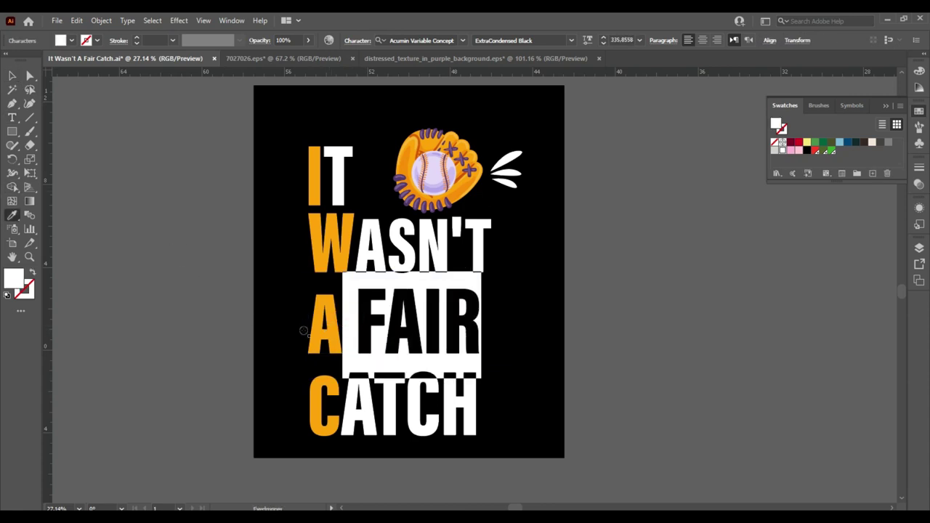
click(303, 332)
click(783, 152)
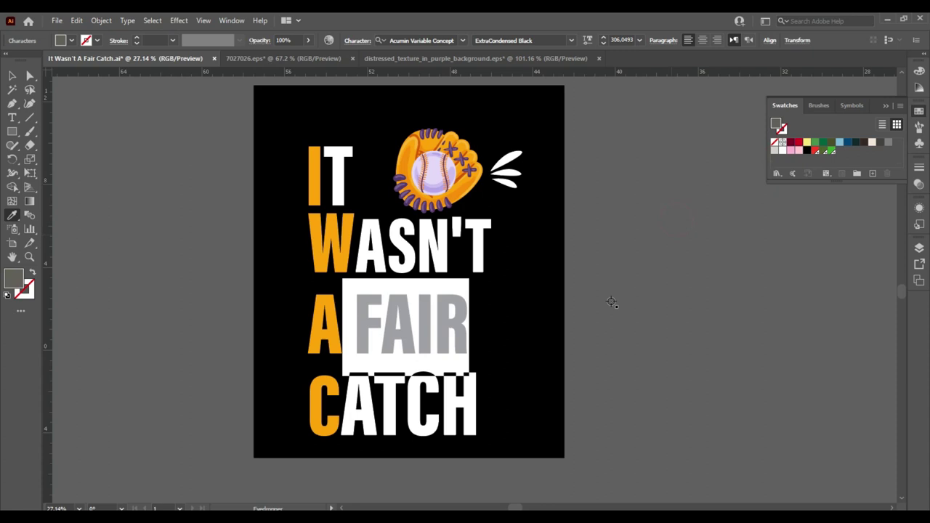
key(Escape)
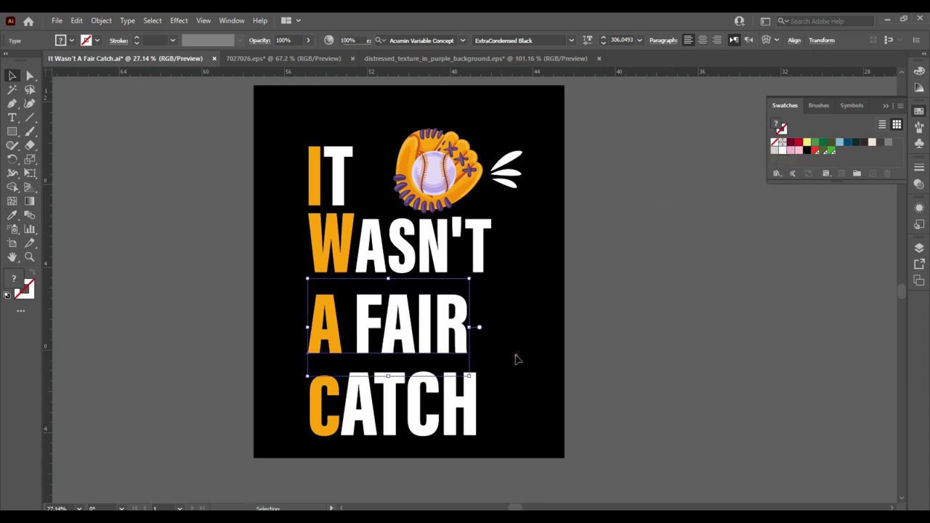
Set the letters ATCH in CATCH to white, leaving only the C orange.
double_click(467, 405)
drag(479, 404, 341, 404)
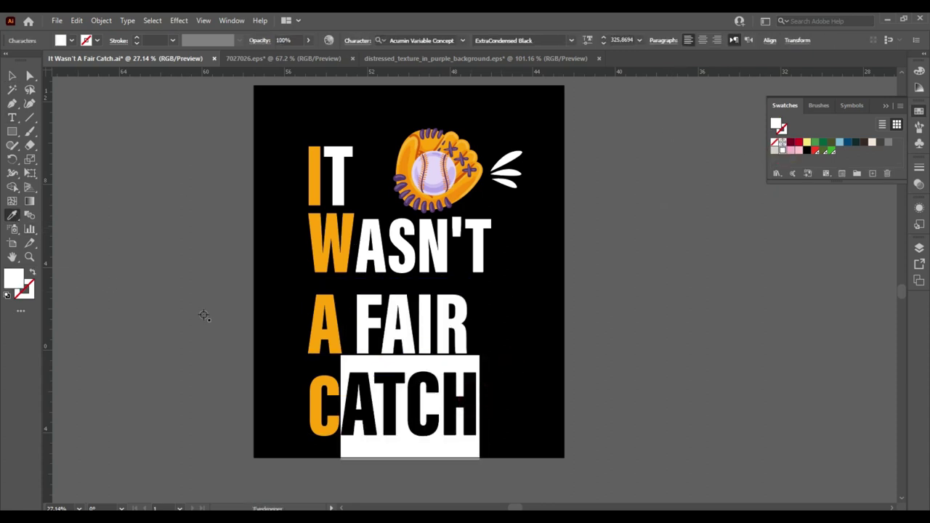
click(320, 423)
click(783, 150)
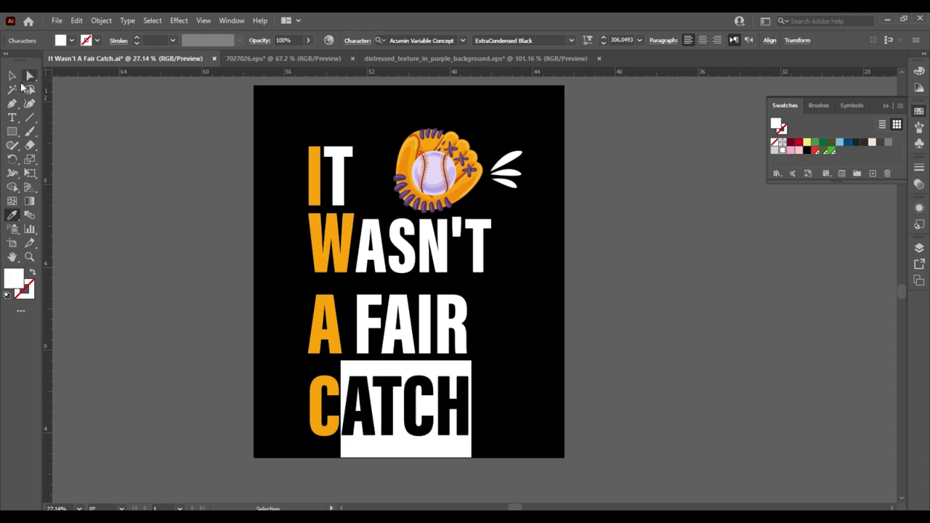
key(Escape)
click(474, 298)
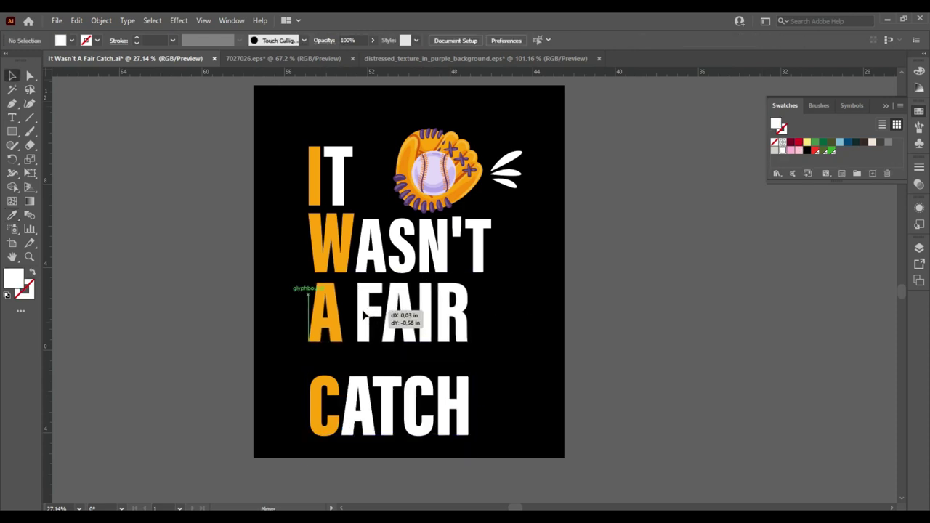
Move A FAIR up slightly and make WASN'T white by sampling the white text.
drag(367, 325, 368, 312)
click(352, 248)
click(13, 217)
click(336, 329)
click(11, 76)
Colour the W of WASN'T orange, sampled from the I.
double_click(341, 251)
drag(354, 247, 308, 247)
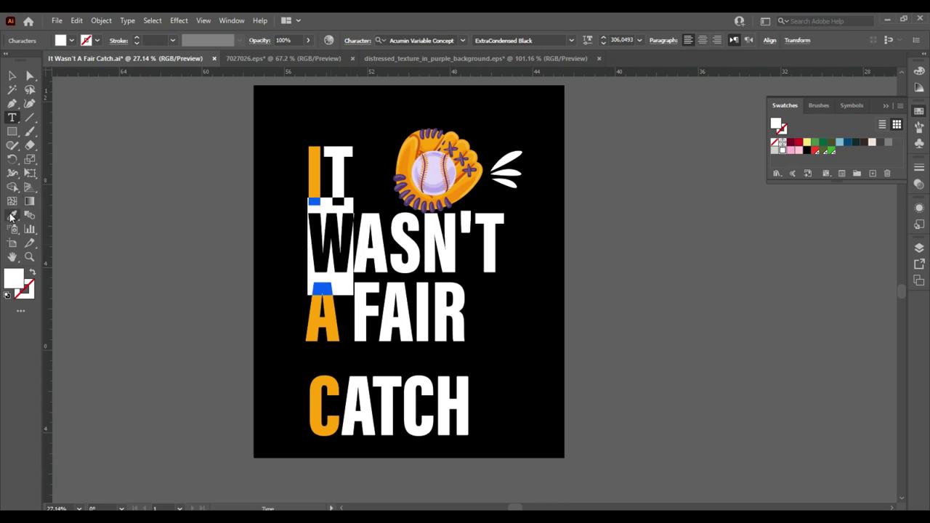
click(314, 175)
key(Escape)
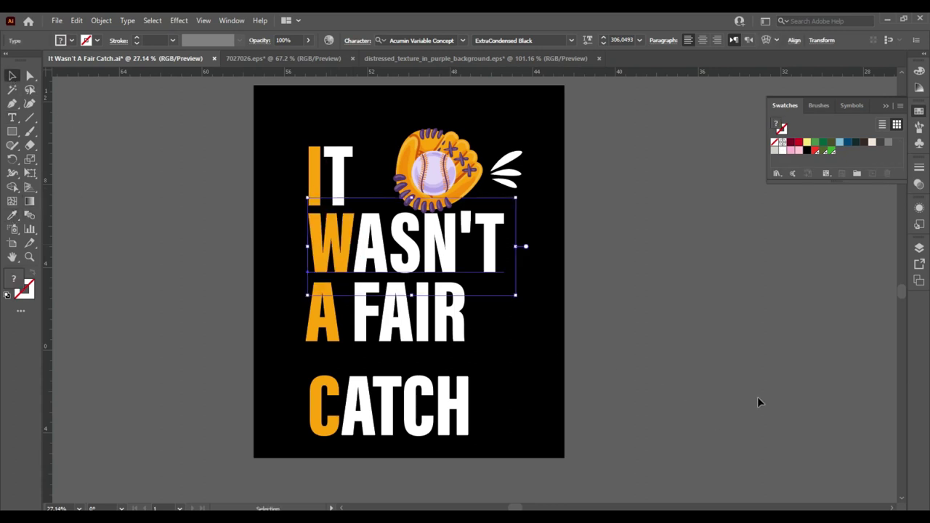
click(640, 272)
Enlarge A FAIR and CATCH (to 364 pt) so their widths match WASN'T.
drag(370, 405, 368, 404)
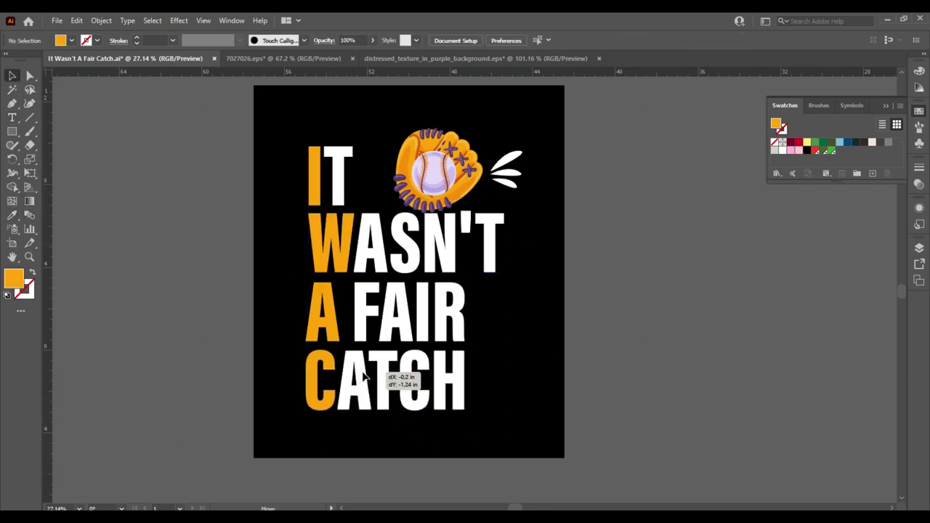
click(466, 358)
mouse_move(465, 365)
mouse_down()
mouse_move(503, 415)
mouse_move(461, 420)
mouse_up()
mouse_move(469, 454)
mouse_down()
mouse_move(505, 507)
mouse_move(503, 446)
mouse_up()
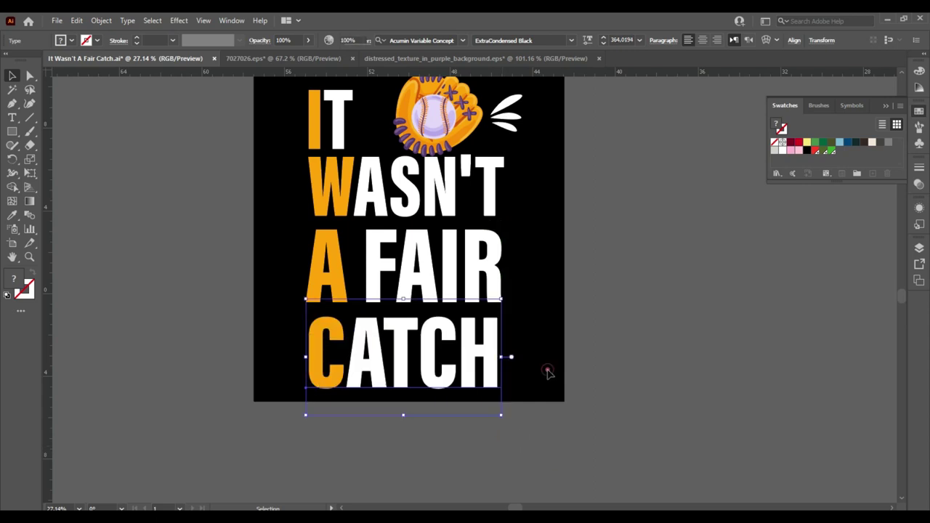
click(531, 379)
Recentre the whole design by moving all artwork up and left.
key(ctrl+a)
mouse_move(353, 436)
mouse_down()
mouse_move(350, 399)
mouse_move(400, 428)
mouse_up()
click(531, 334)
key(ctrl+a)
click(553, 353)
Group the three white swoosh leaves and reflect the group.
right_click(513, 179)
click(508, 166)
right_click(513, 173)
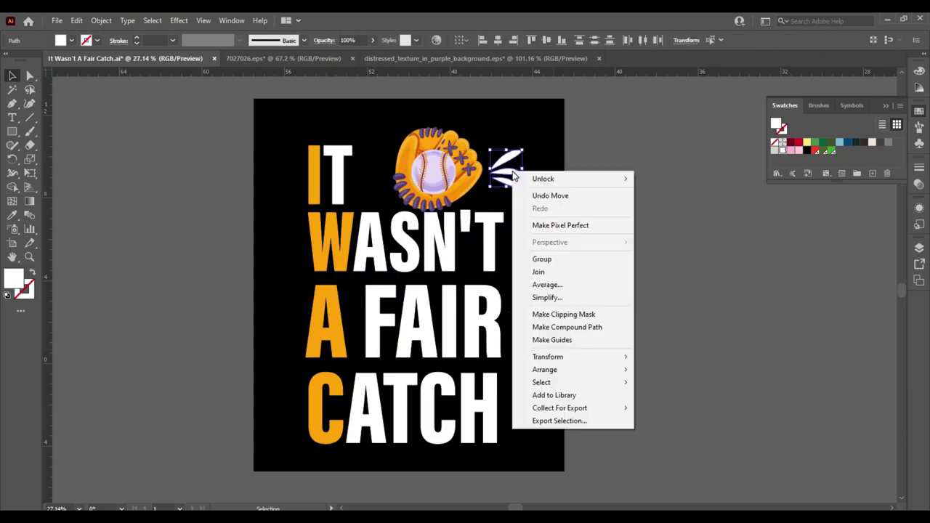
click(543, 259)
mouse_move(547, 356)
right_click(509, 175)
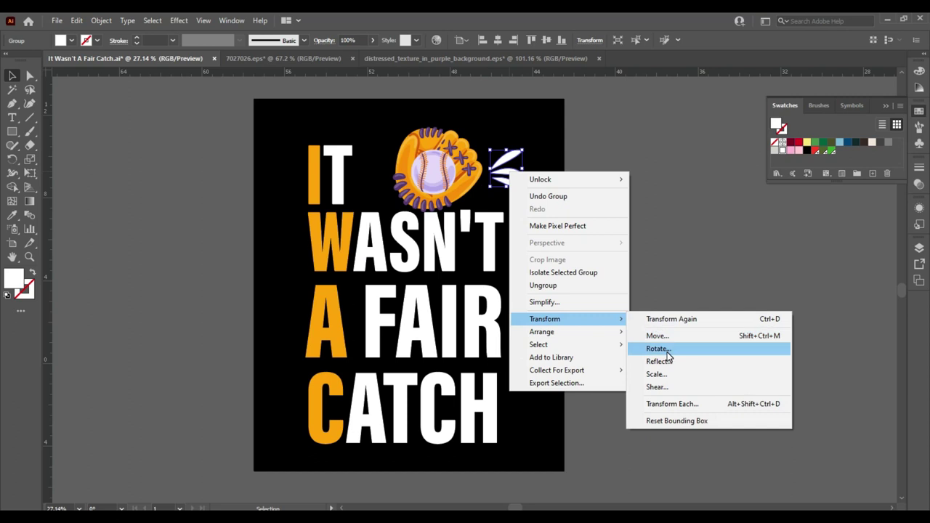
click(659, 361)
click(578, 327)
Place the flipped swoosh just left of IT, shifting IT and the glove right.
drag(533, 181, 313, 113)
drag(479, 167, 506, 167)
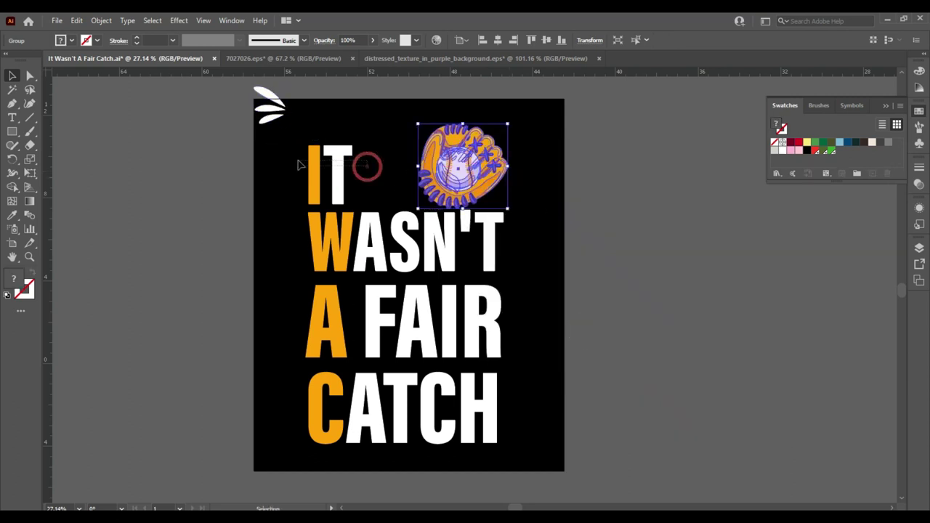
drag(337, 169, 393, 168)
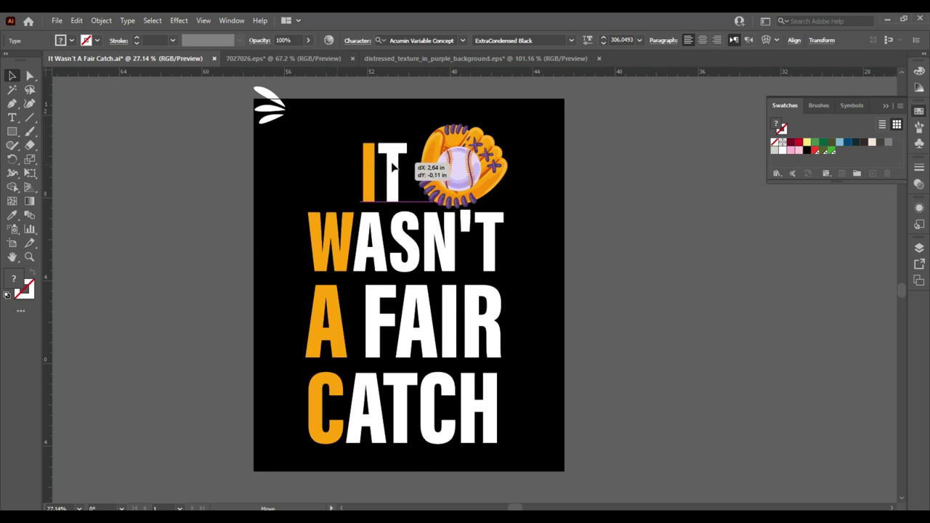
drag(270, 109, 332, 171)
Scale the whole design up proportionally to about 11.19 × 18.41 in.
click(536, 204)
key(ctrl+a)
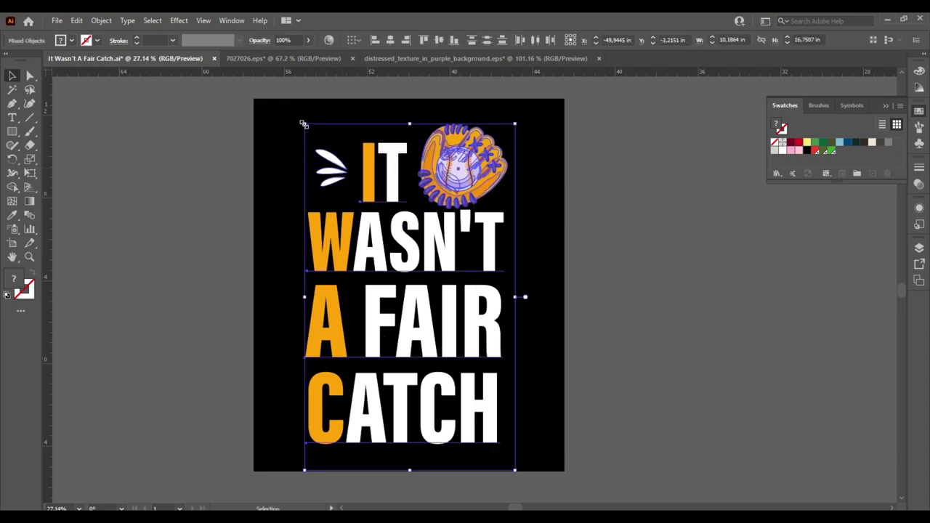
drag(303, 125, 295, 109)
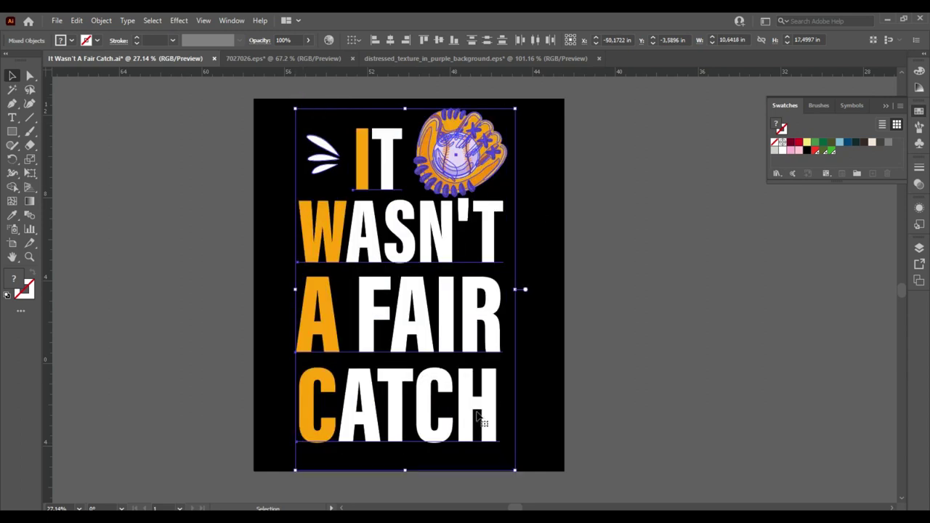
click(564, 353)
click(489, 386)
click(527, 434)
key(ctrl+a)
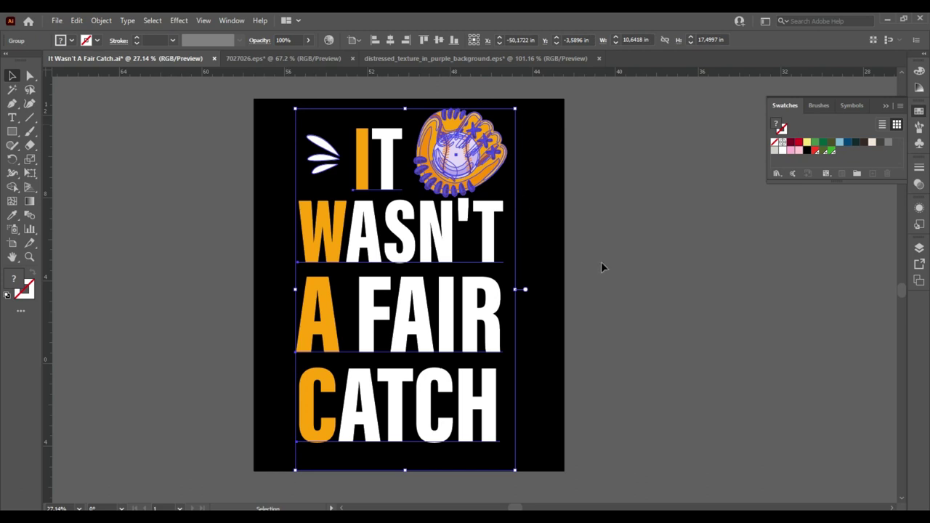
drag(515, 471, 527, 488)
click(586, 198)
Apply Object > Expand Appearance and Object > Expand to the whole design.
click(473, 152)
click(101, 20)
click(125, 170)
click(101, 21)
click(121, 157)
click(451, 333)
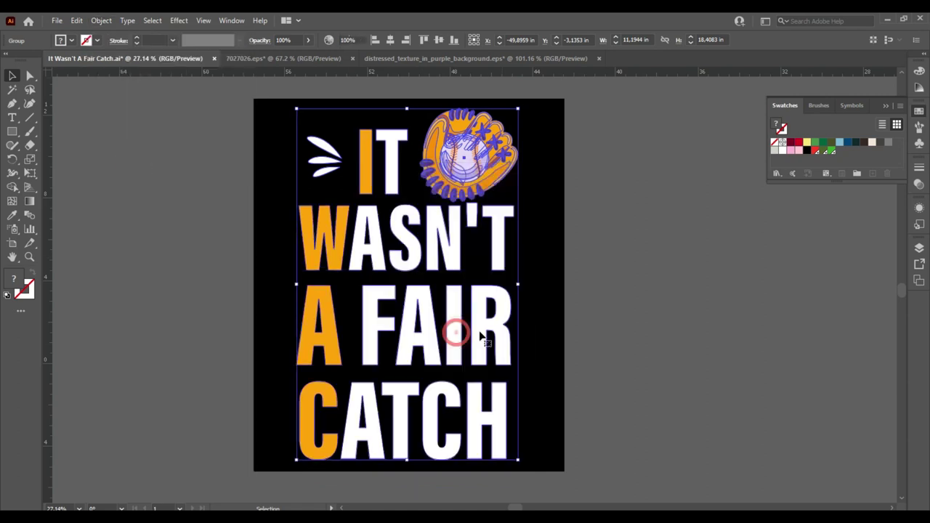
Bring the distressed texture into the T-shirt document and stretch it over the artboard.
click(600, 256)
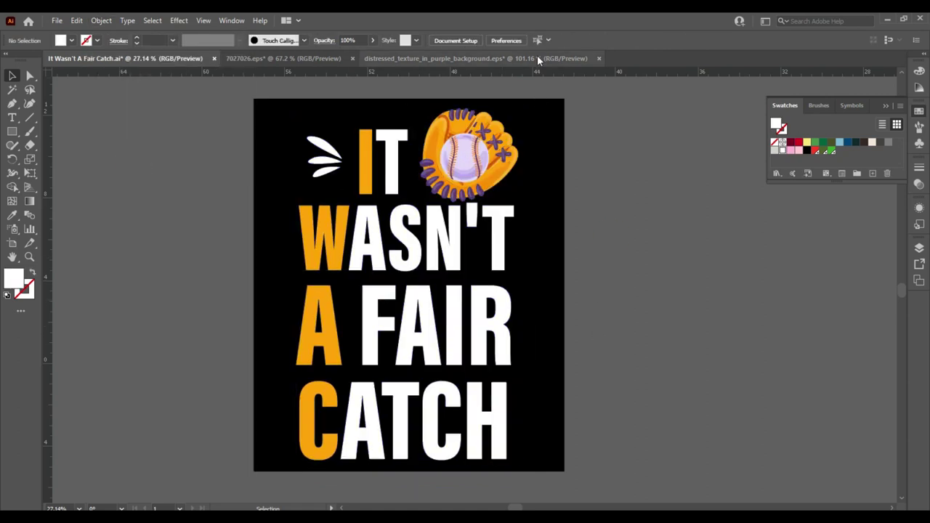
click(537, 57)
mouse_move(529, 260)
mouse_down()
mouse_move(191, 105)
mouse_move(191, 62)
mouse_up()
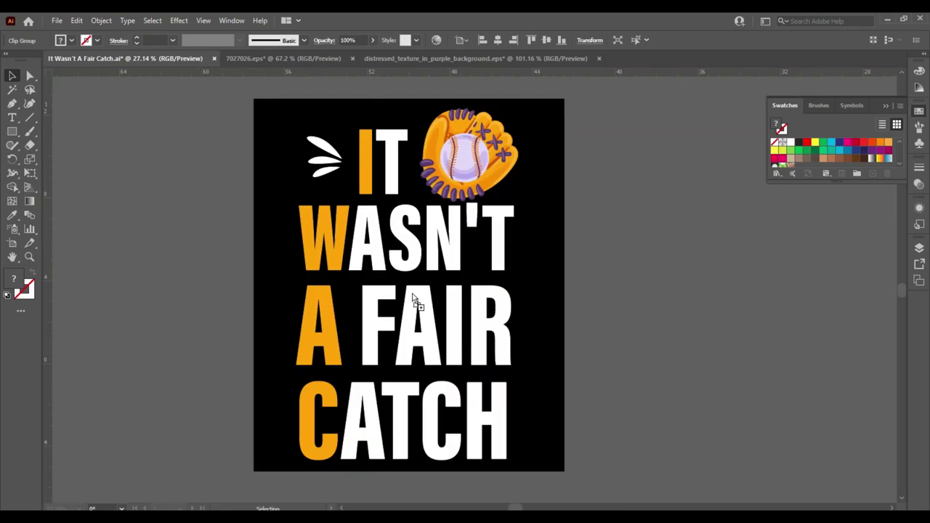
drag(412, 298, 415, 296)
drag(348, 248, 251, 99)
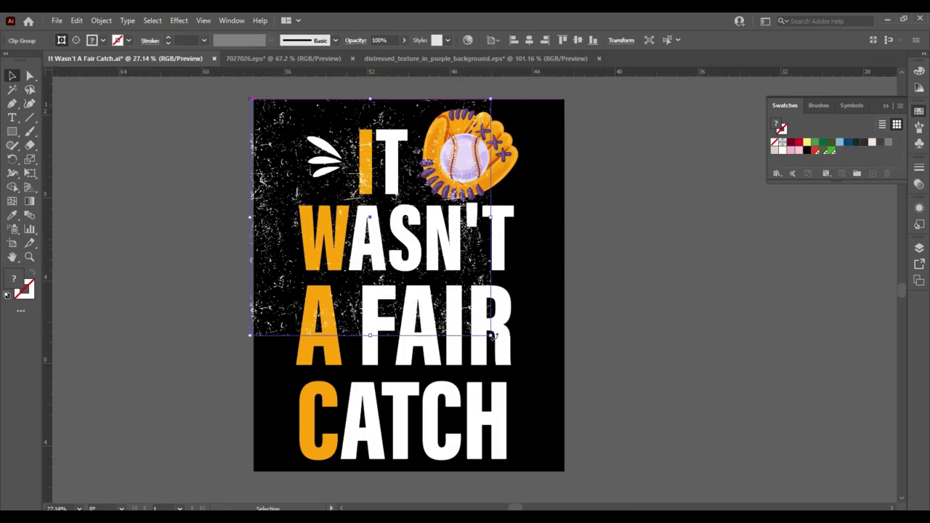
drag(491, 335, 564, 472)
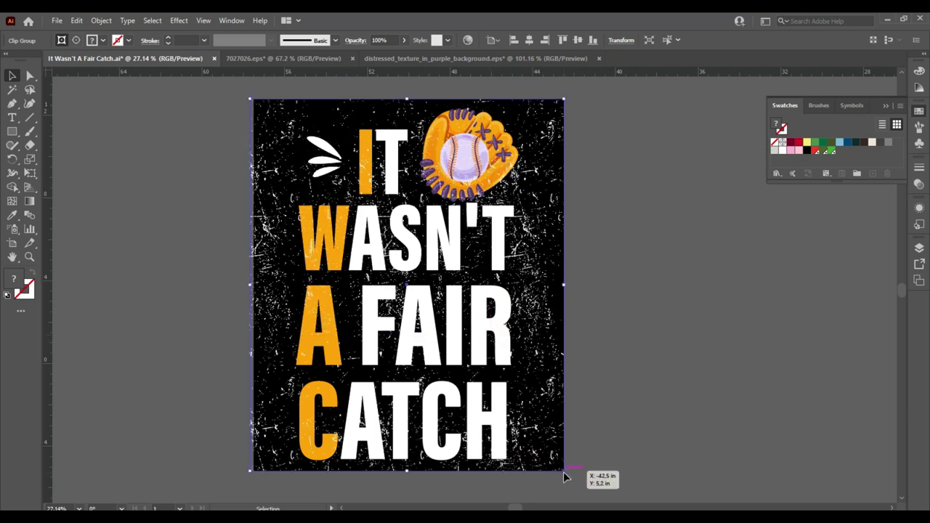
click(210, 98)
Make an opacity mask from the texture over all the artwork in Transparency.
key(ctrl+a)
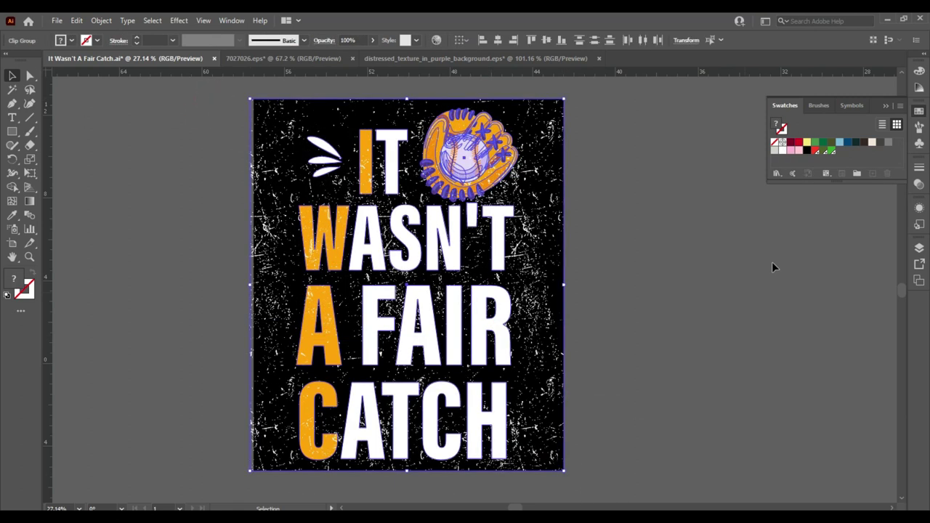
click(919, 184)
click(871, 199)
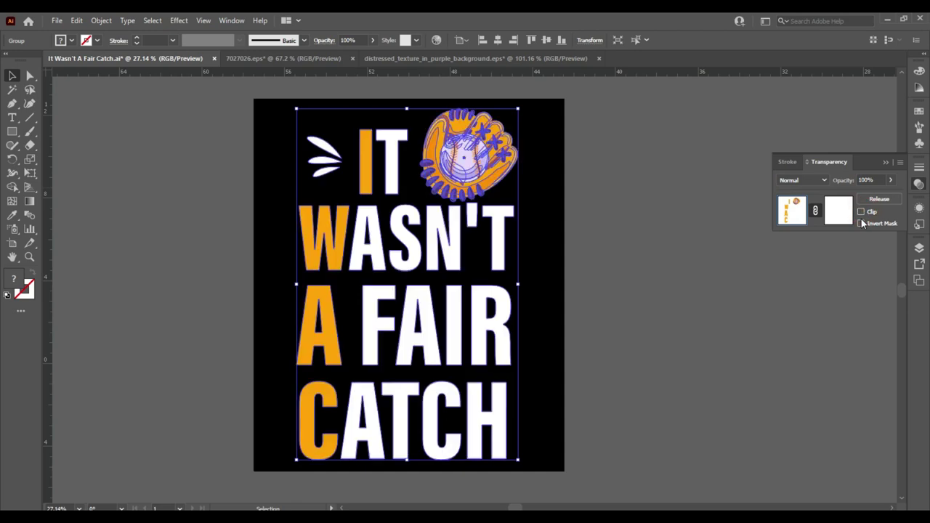
click(627, 211)
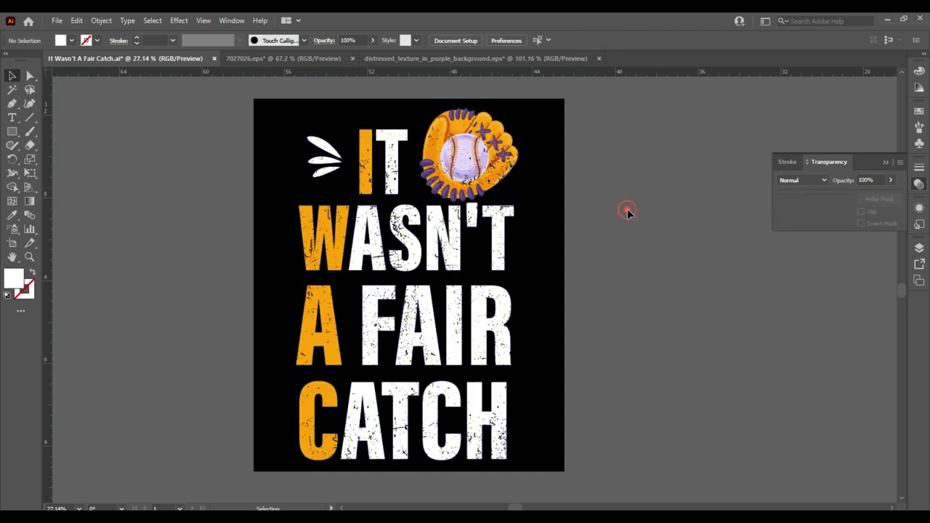
click(737, 158)
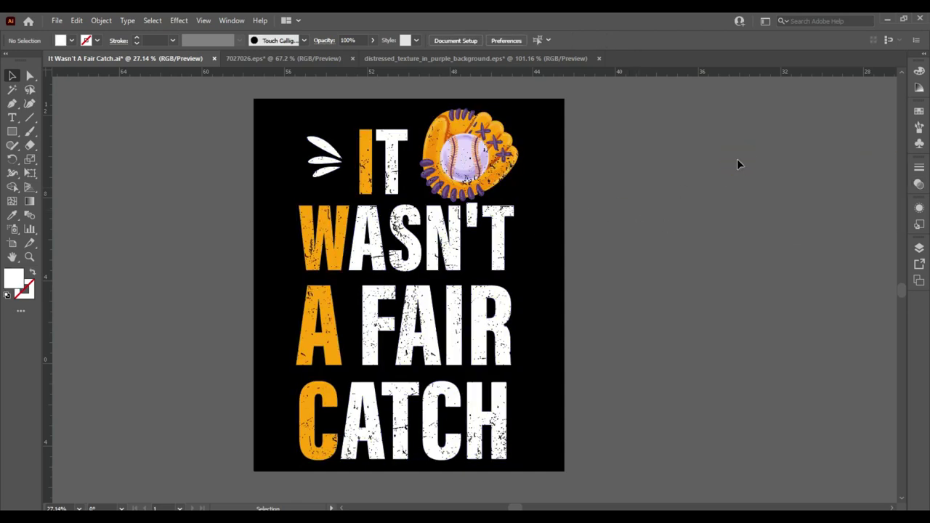